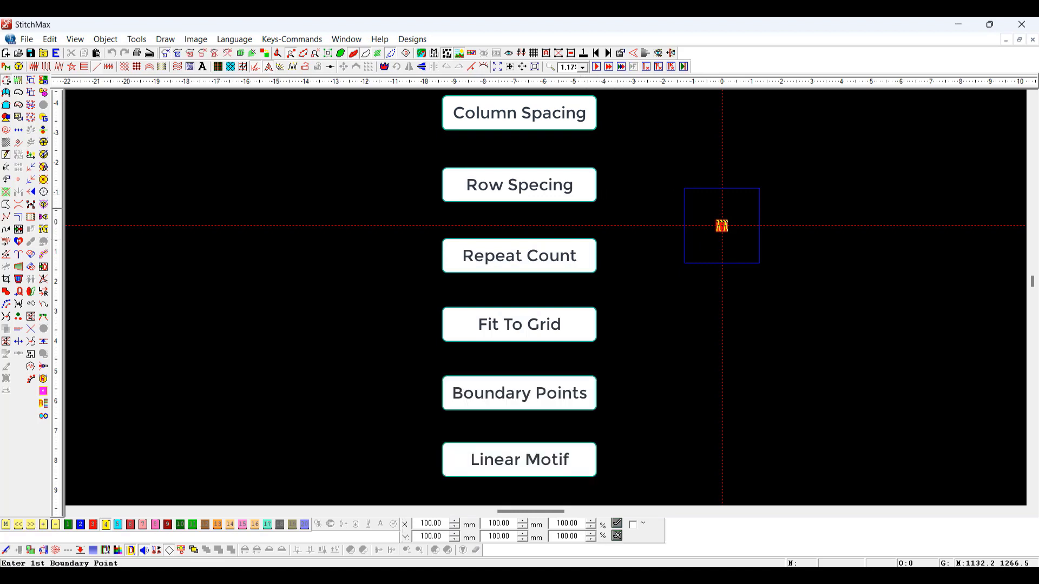
- Draw a closed, curved leaf outline about 18 mm wide and 27 mm high beside the blue square
left_click(600, 223)
left_click(584, 194)
left_click(620, 145)
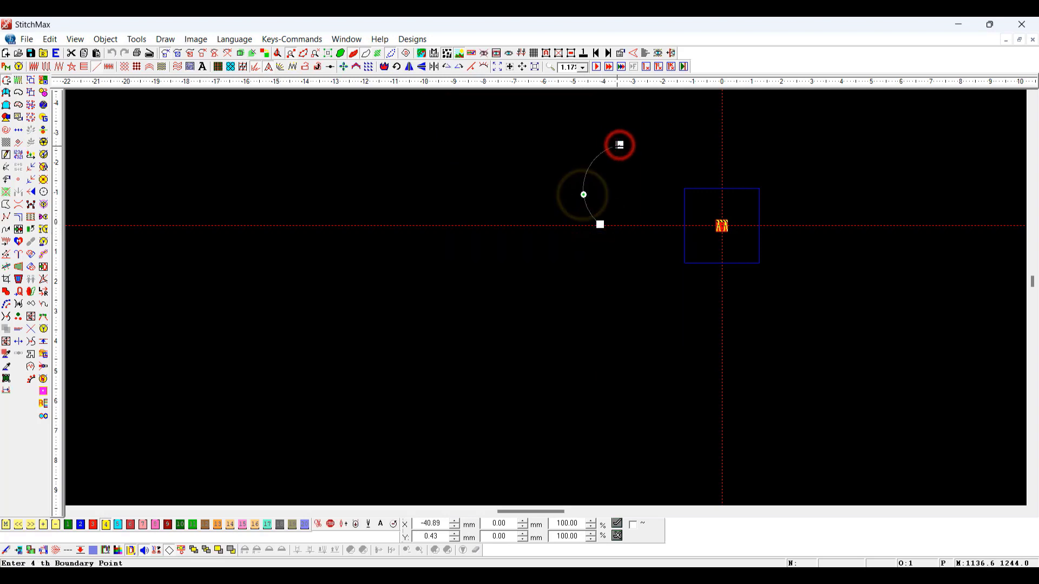
key("m")
key("Return")
scroll(627, 150, "down", 1)
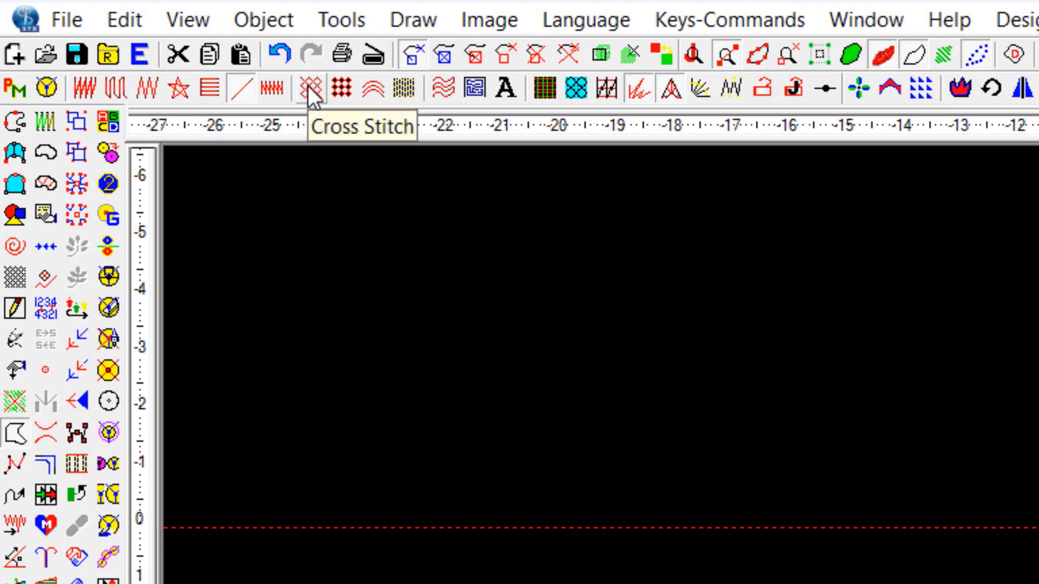
- Fill the leaf outline with Cross Stitch and display the stitches in realistic thread view
left_click(310, 90)
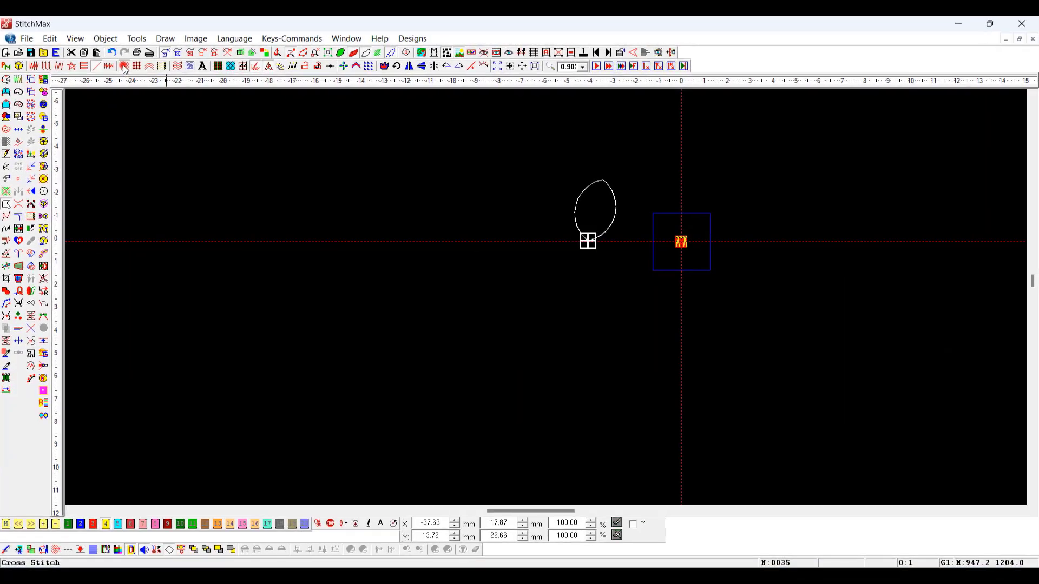
left_click_drag(566, 177, 640, 260)
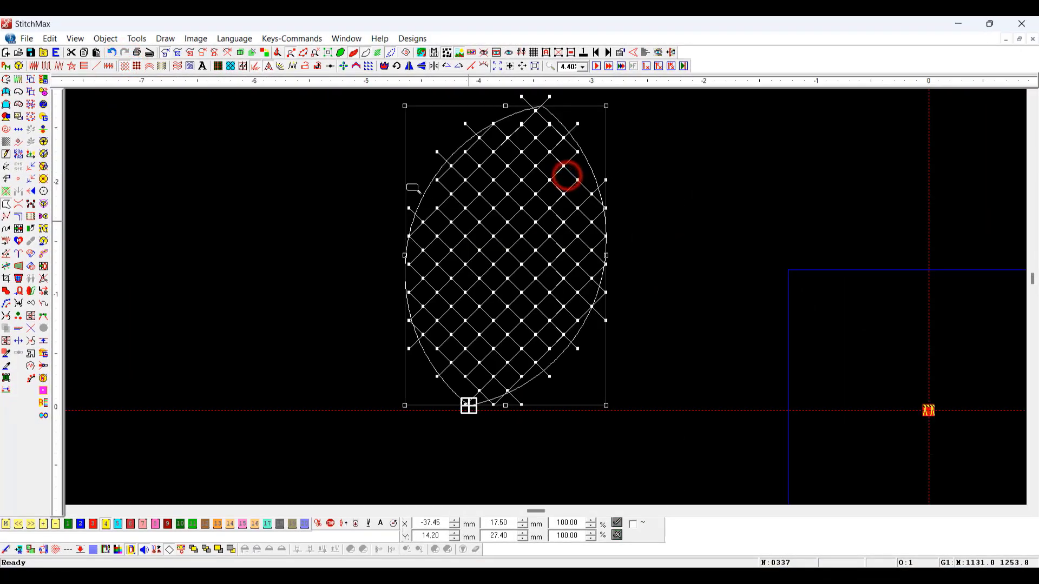
left_click_drag(437, 159, 614, 345)
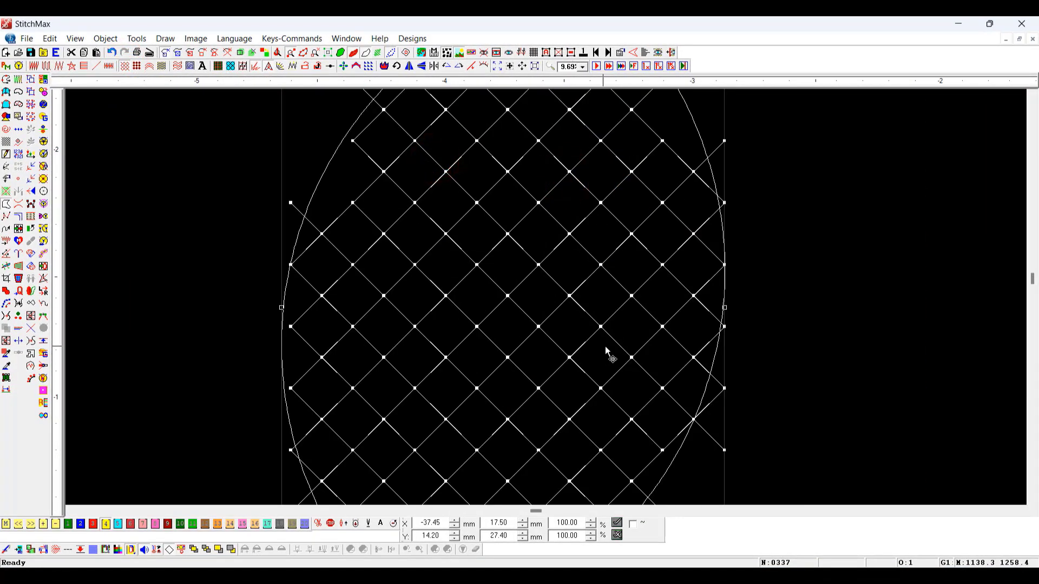
left_click(358, 196)
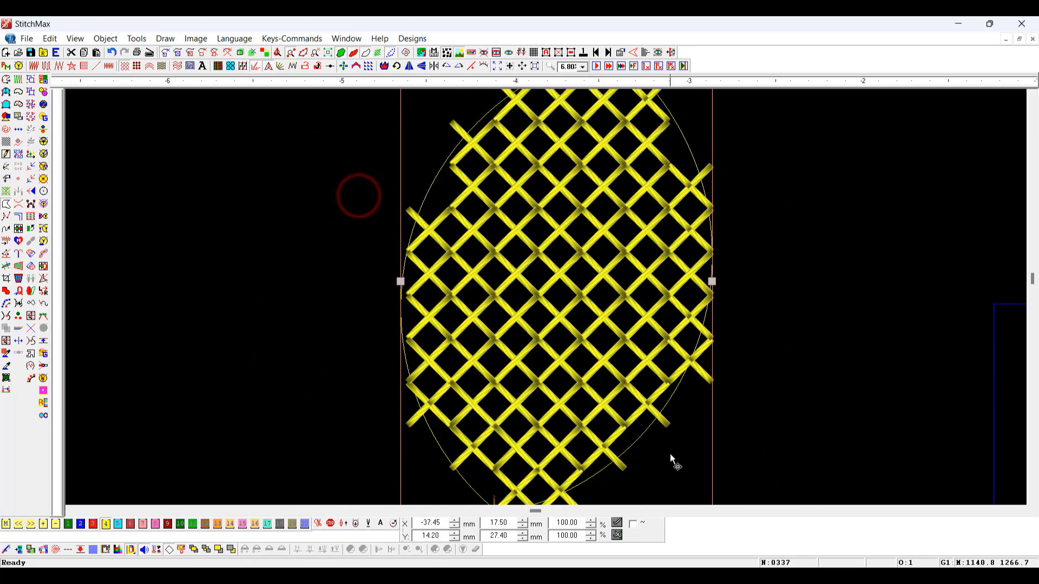
- Set the leaf's cross stitch column spacing to 3 mm
key("alt+Return")
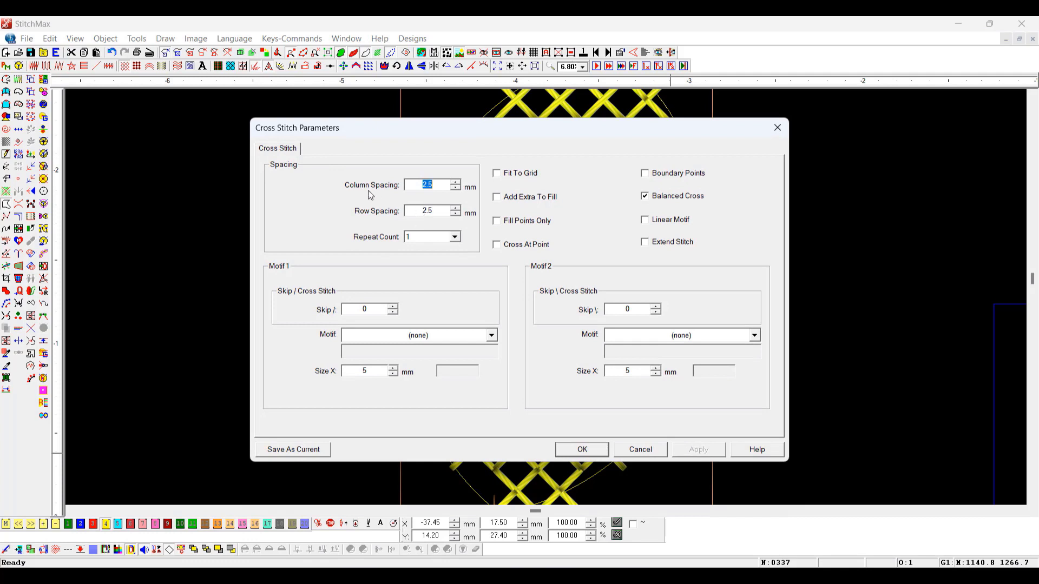
left_click_drag(511, 121, 839, 115)
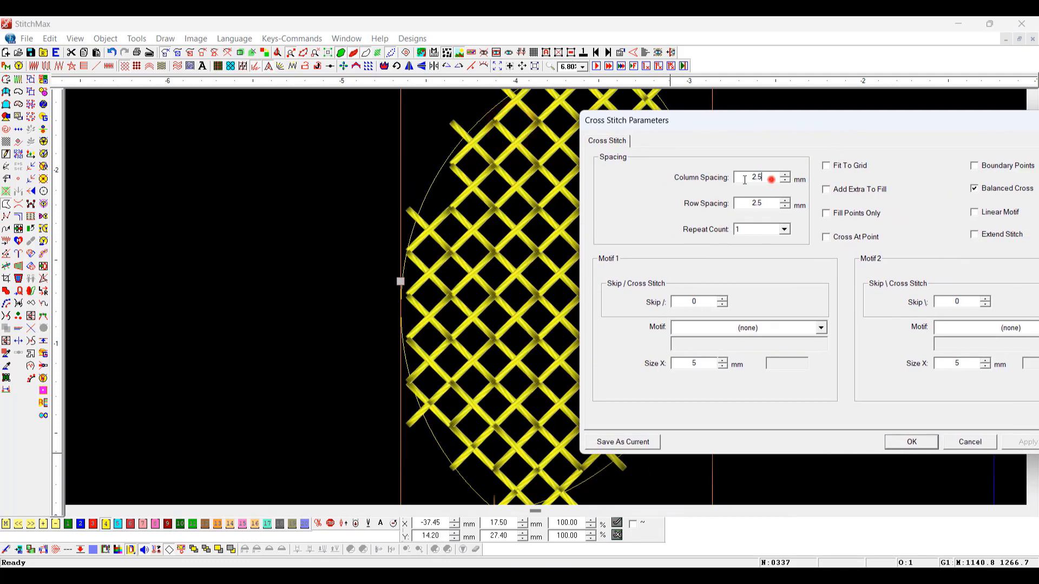
type("3")
key("Return")
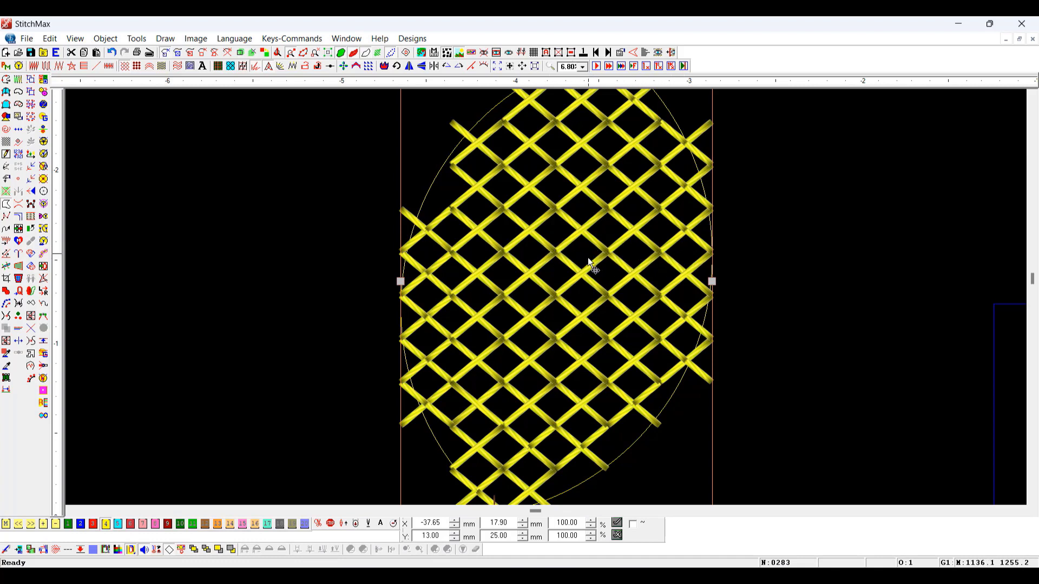
- Set the leaf's cross stitch row spacing to 3 mm
double_click(550, 269)
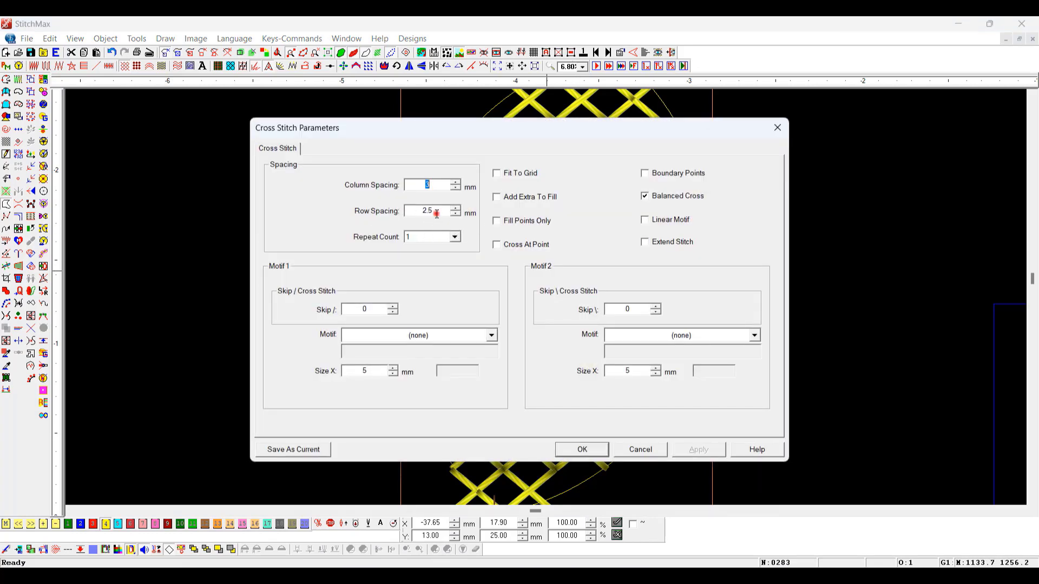
left_click_drag(437, 214, 372, 212)
type("3")
key("Return")
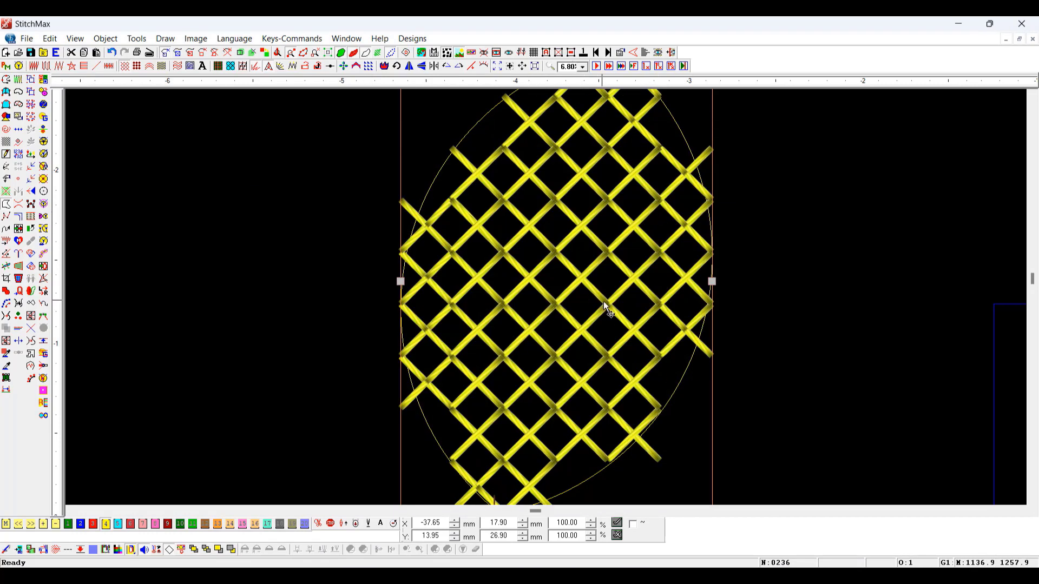
- Examine the leaf's cross stitches up close and check its Cross Stitch parameters
key("z")
left_click_drag(429, 218, 754, 433)
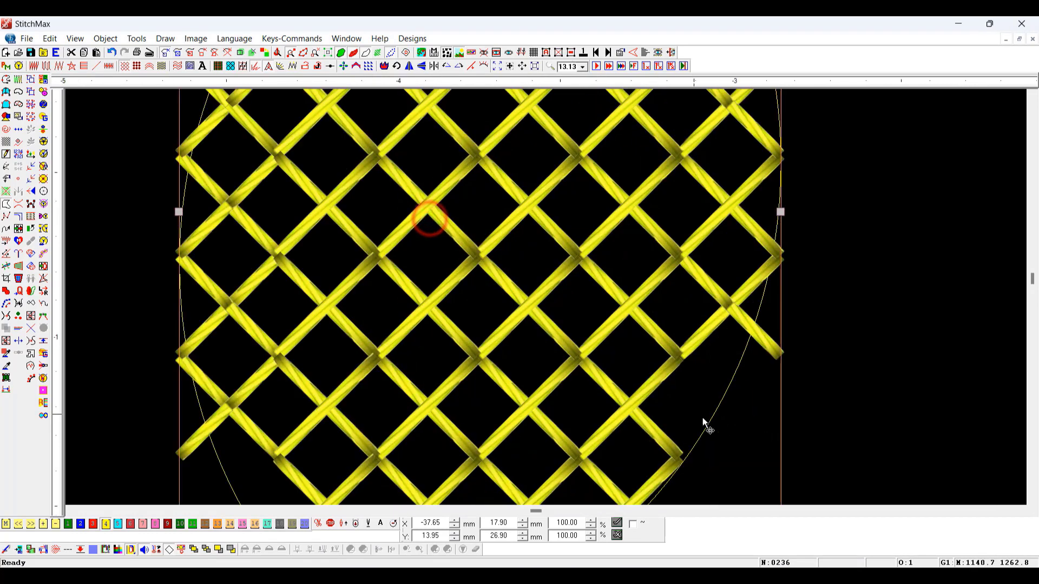
scroll(702, 417, "down", 1)
key("z")
left_click_drag(690, 303, 498, 432)
key("alt+Return")
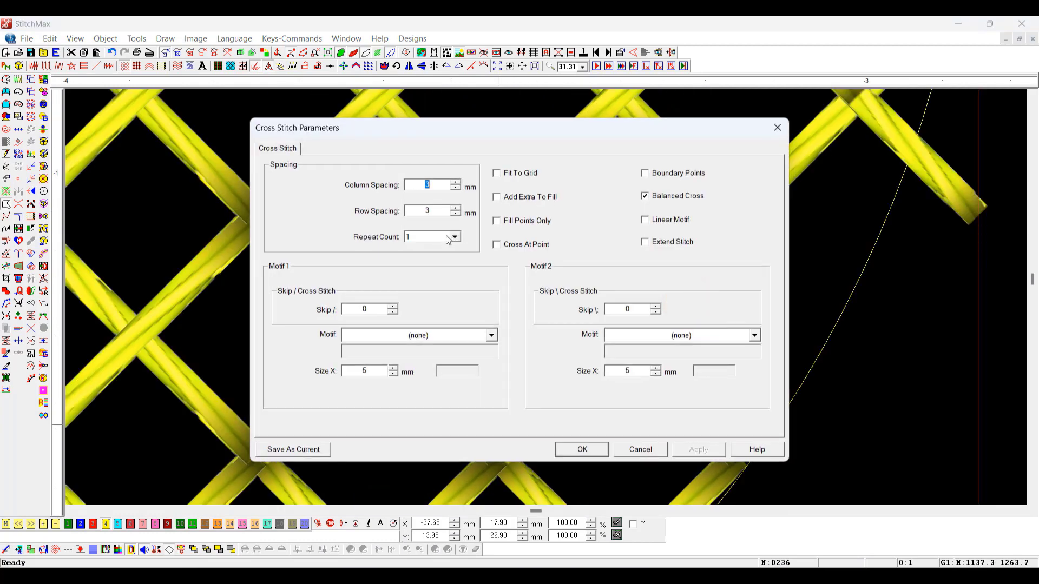
key("Return")
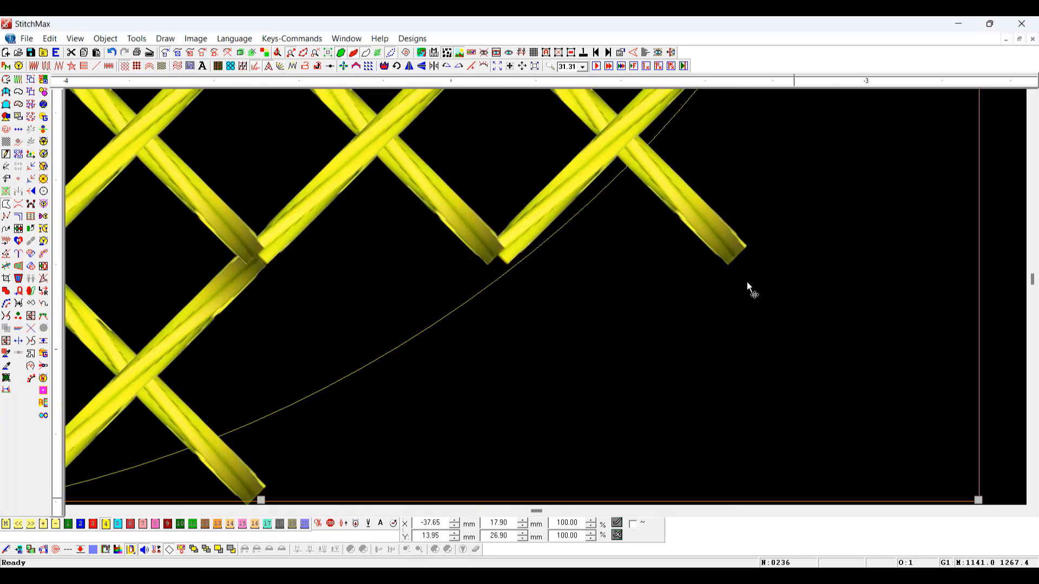
scroll(747, 281, "down", 4)
scroll(595, 255, "down", 1)
left_click(530, 200)
scroll(581, 190, "down", 2)
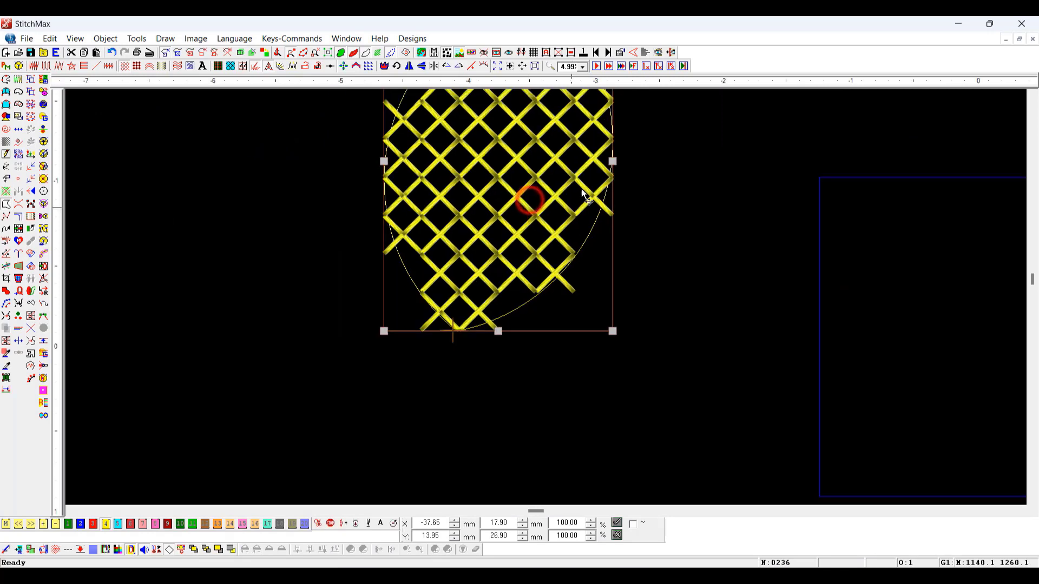
- Place a copy of the leaf beside the original and shrink it to about 5.9 by 8.9 mm
scroll(574, 197, "up", 3)
left_click_drag(525, 328, 808, 276)
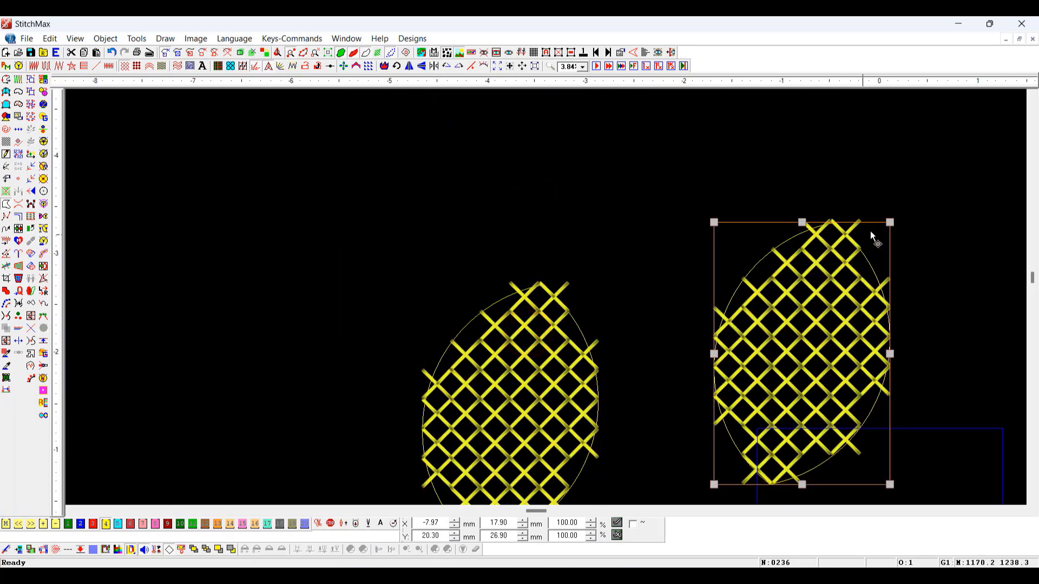
left_click_drag(891, 222, 747, 420)
scroll(745, 418, "up", 3)
left_click(777, 387)
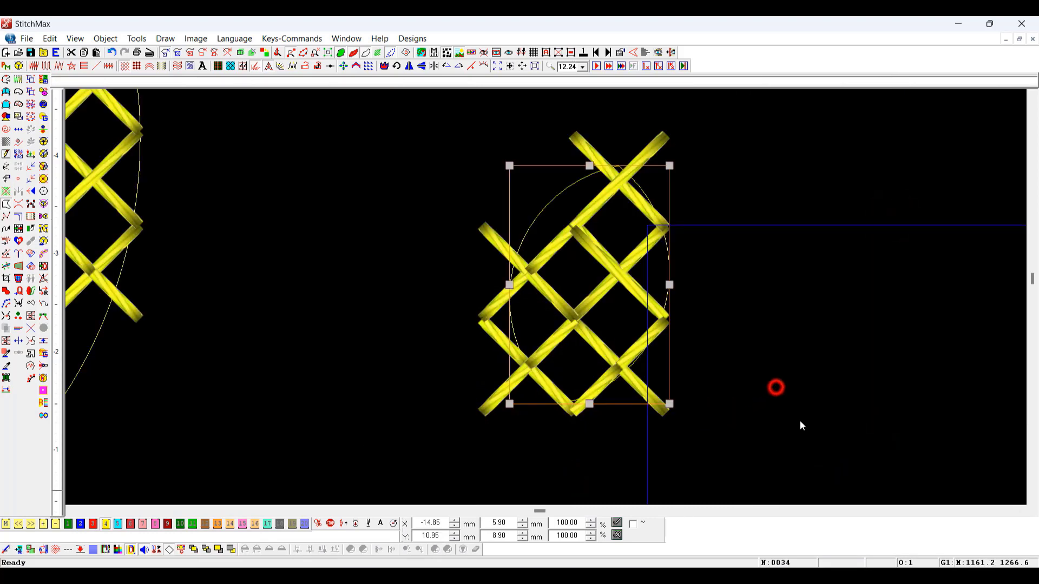
- Show the design as stitch lines and step through the small leaf's stitches one by one to trace their sewing order
left_click(866, 355)
left_click(657, 417)
scroll(663, 422, "down", 1)
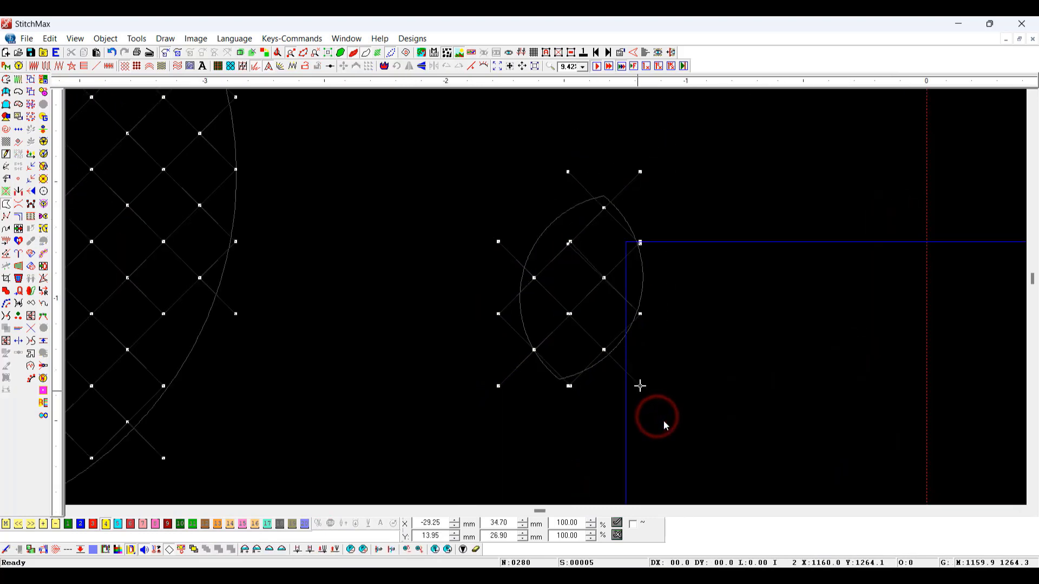
key("Left")
key("Left")
key("Left")
key("Left")
key("Left")
key("Right")
key("Right")
key("Right")
key("Right")
key("Right")
key("Right")
key("Right")
key("Right")
key("Right")
key("Right")
key("Right")
key("Right")
key("Right")
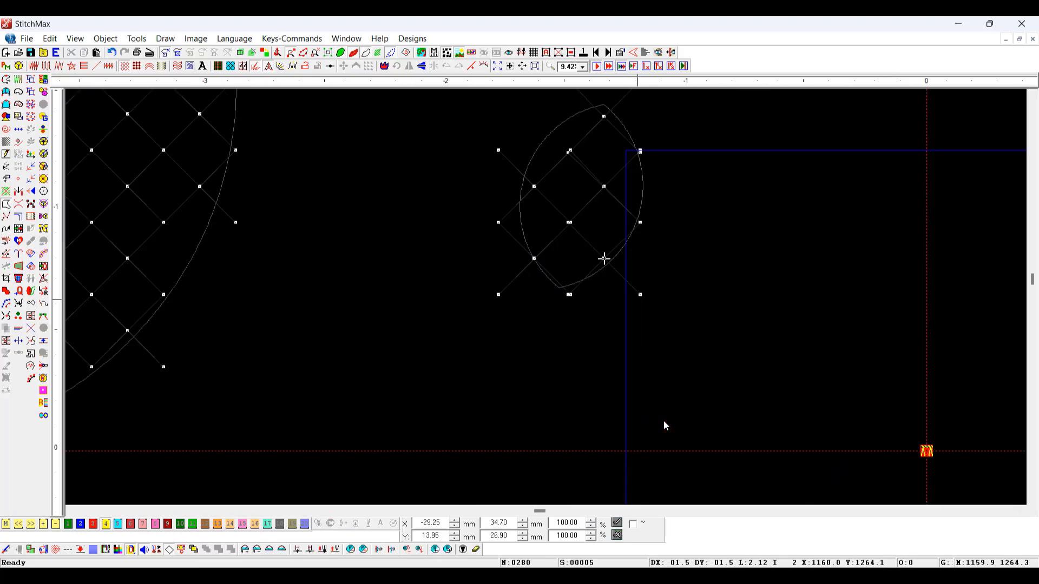
key("Right")
key("Right")
key("Right")
key("Right")
key("Right")
key("Right")
key("Right")
key("Right")
key("Right")
key("Right")
key("Right")
key("Right")
key("Right")
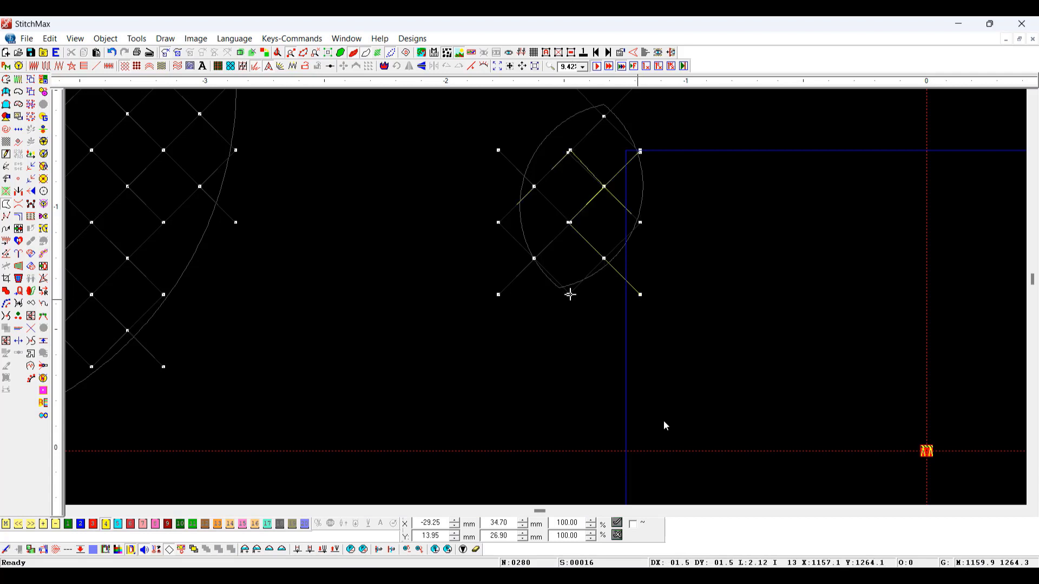
key("Right")
key("Right")
key("Right")
key("Right")
key("Right")
key("Right")
key("Right")
key("Right")
key("Right")
key("Right")
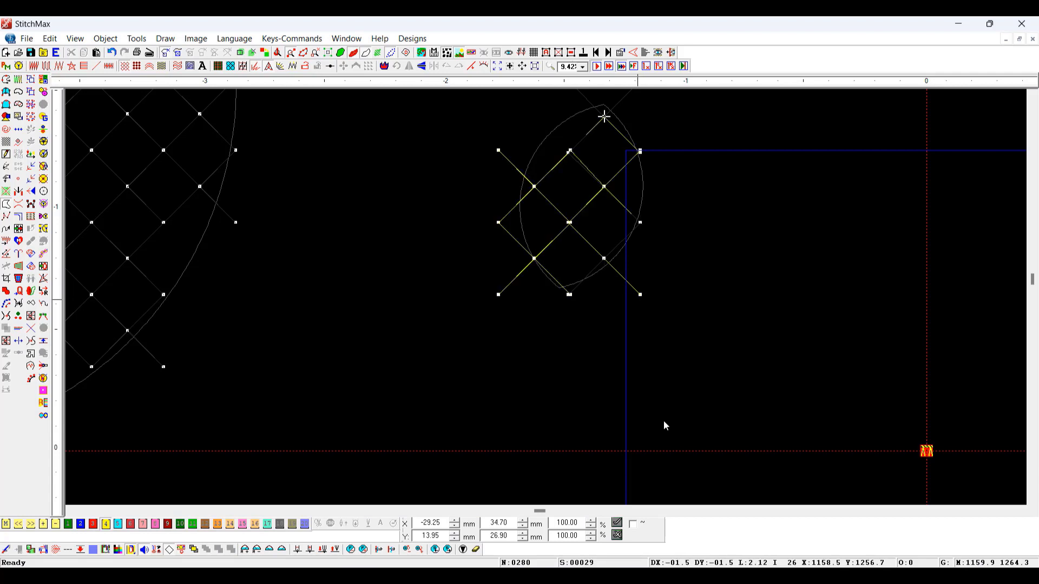
key("Right")
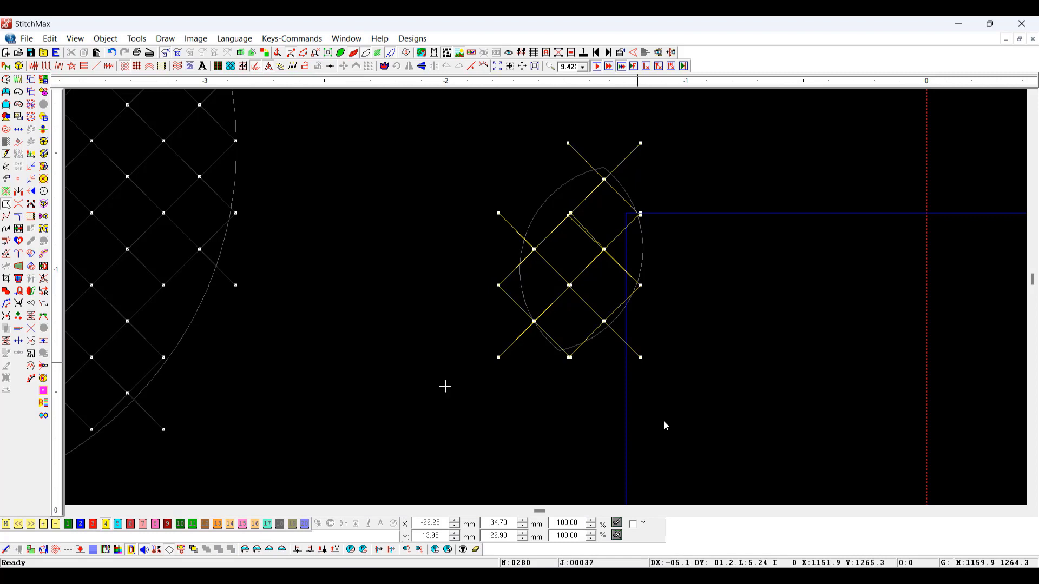
- Set the large leaf's cross stitch repeat count to 3
scroll(719, 349, "down", 1)
left_click(582, 279)
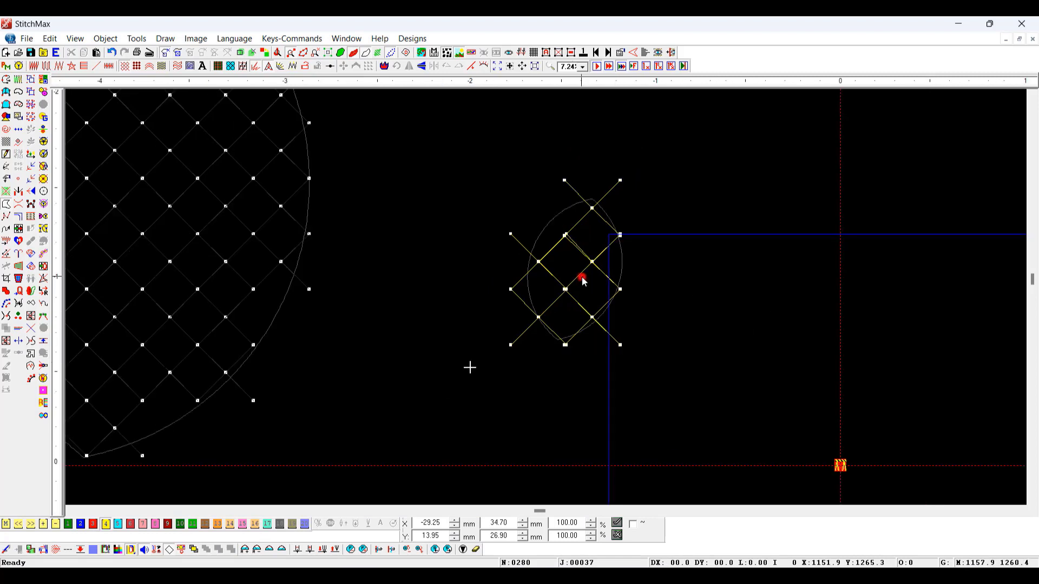
scroll(556, 332, "down", 1)
left_click(407, 306)
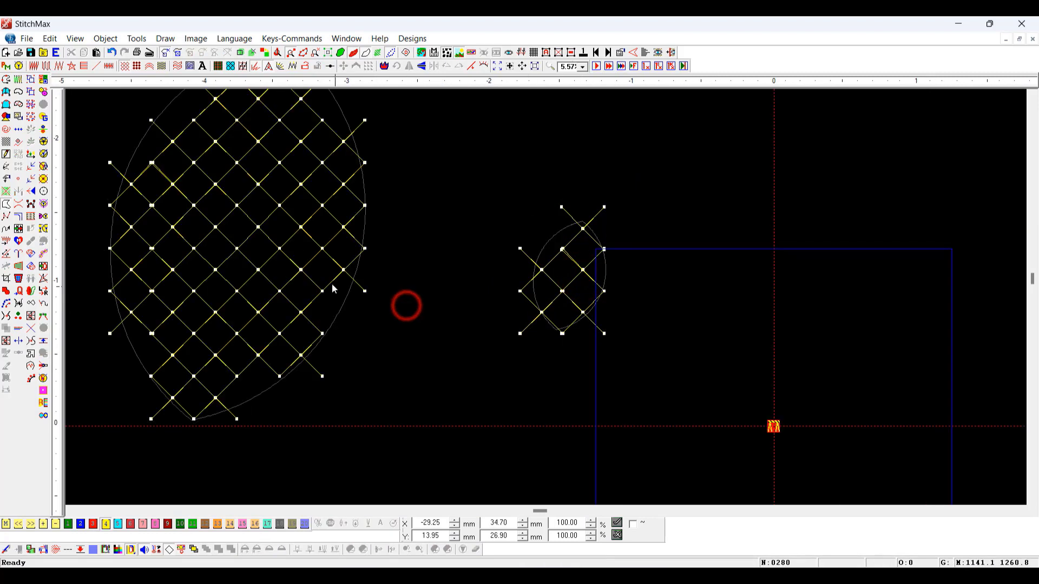
left_click(330, 278)
double_click(362, 295)
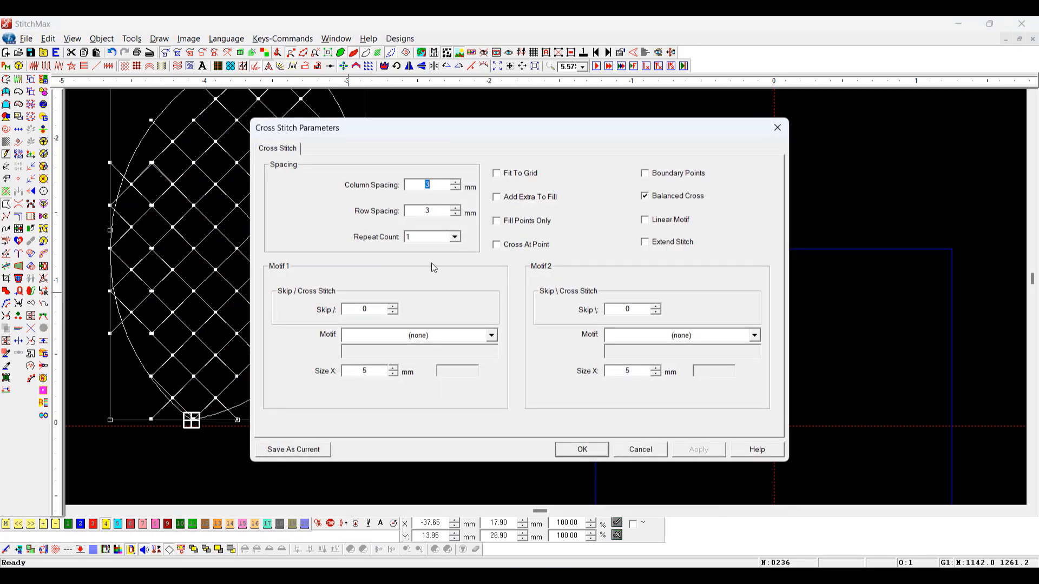
left_click(437, 239)
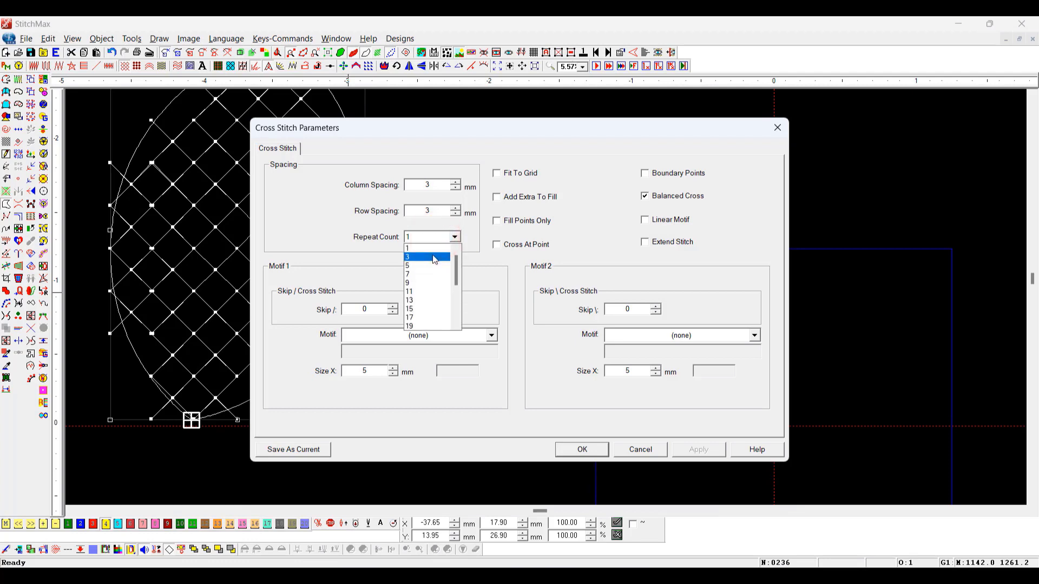
key("Down")
left_click(413, 258)
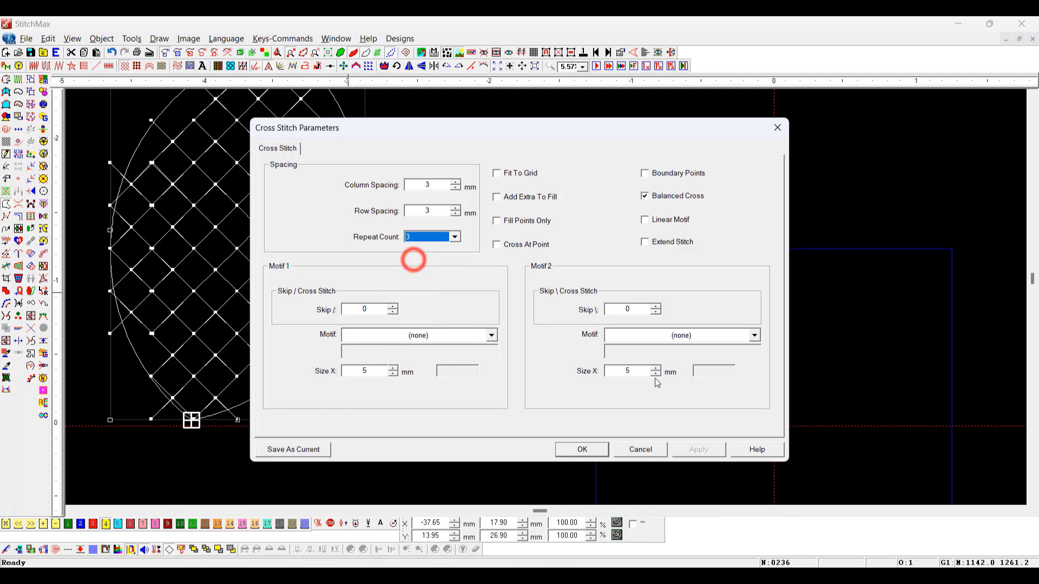
left_click(584, 450)
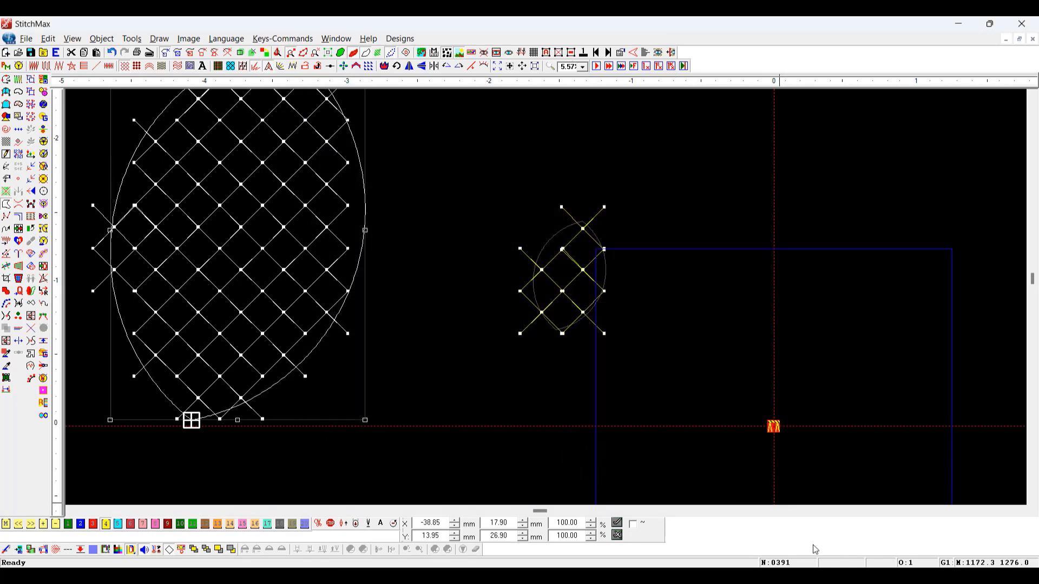
- Set the small leaf's cross stitch repeat count to 3
left_click(429, 204)
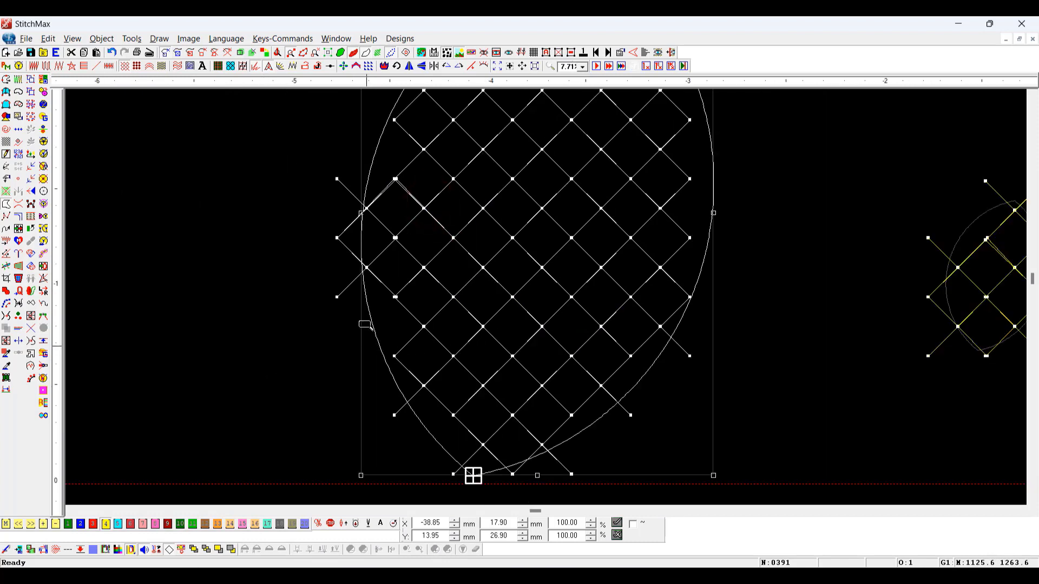
left_click(365, 323)
scroll(672, 468, "down", 1)
left_click(838, 458)
scroll(838, 459, "down", 1)
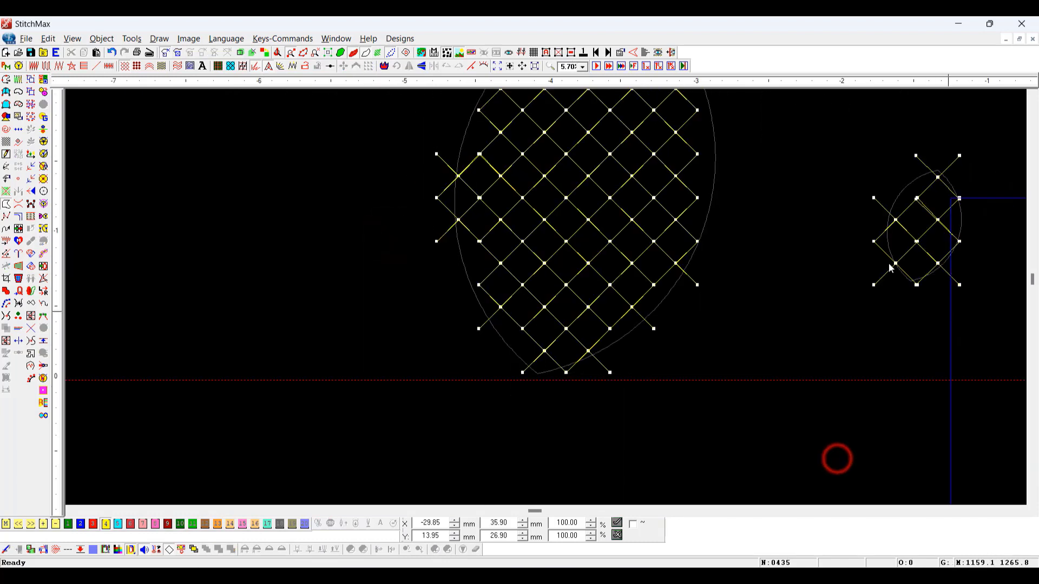
double_click(884, 259)
scroll(425, 238, "down", 1)
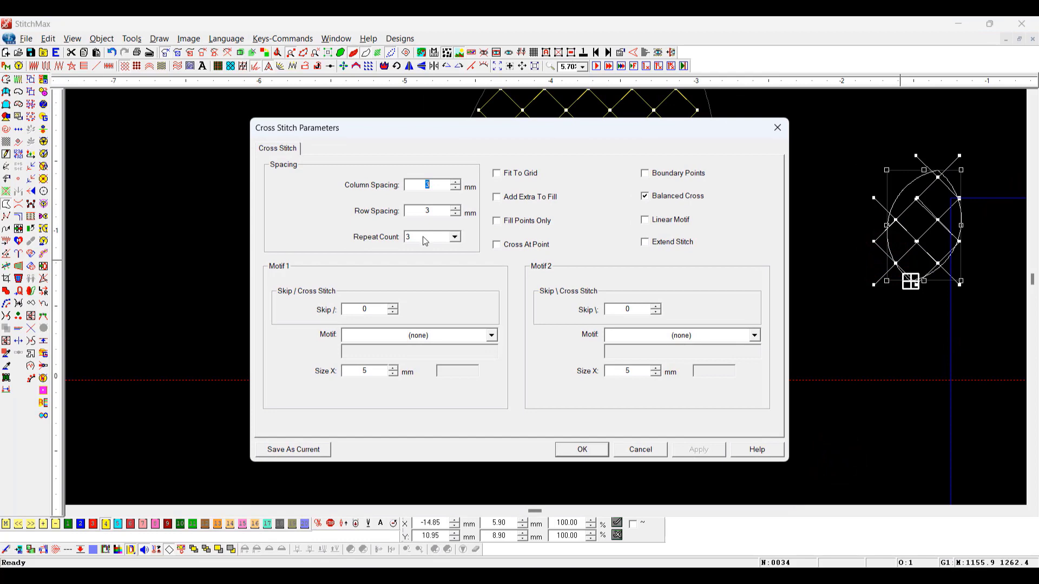
key("Return")
- Step through the small leaf's repeated stitches to examine how a repeat count of 3 sews over each line
left_click(837, 355)
key("space")
left_click(881, 286)
scroll(879, 305, "down", 1)
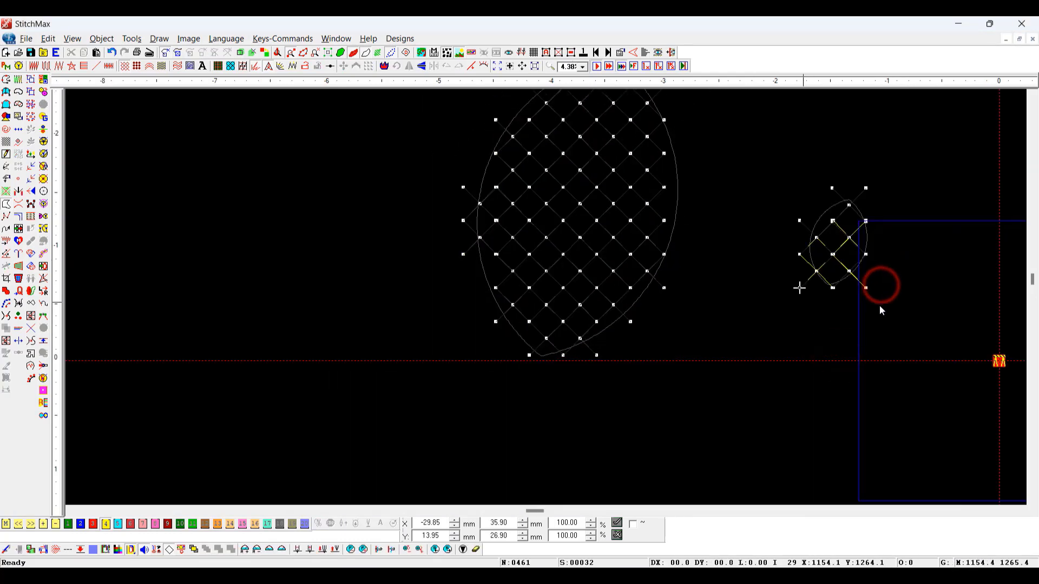
key("Up")
key("Up")
key("Up")
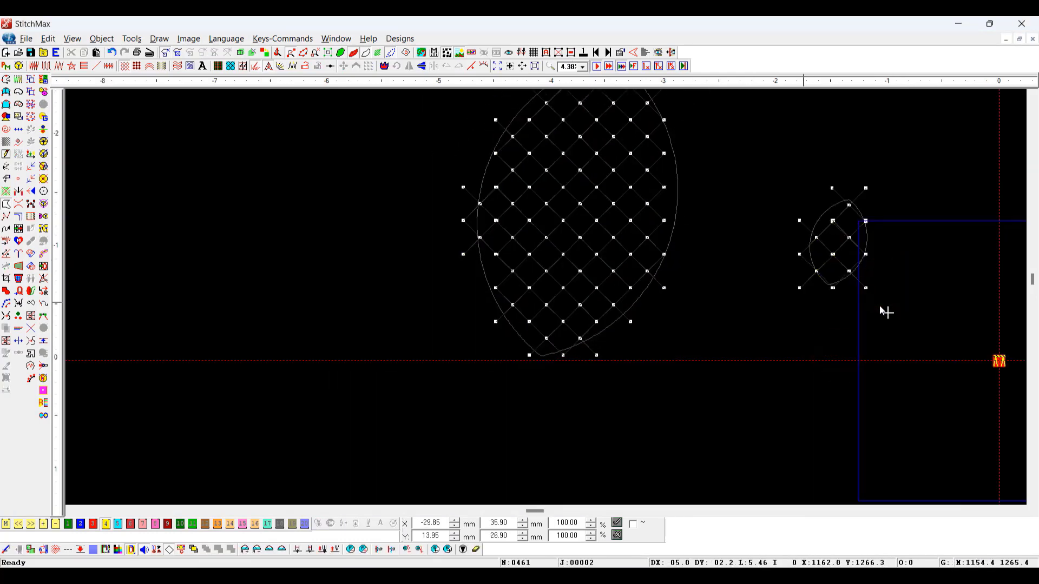
key("Down")
key("Down")
key("Down")
key("Down")
key("Down")
key("Down")
key("Down")
key("Down")
key("Down")
key("Down")
key("Down")
key("Down")
key("Down")
key("Down")
key("Down")
key("Down")
key("Down")
key("Down")
key("Down")
key("Down")
key("Down")
key("Down")
key("Down")
key("Down")
key("Down")
key("Down")
key("Down")
key("Down")
key("Down")
key("Down")
key("Down")
key("Down")
key("Down")
key("Down")
key("Down")
key("Down")
key("Down")
key("Down")
key("Down")
key("Down")
key("Down")
key("Escape")
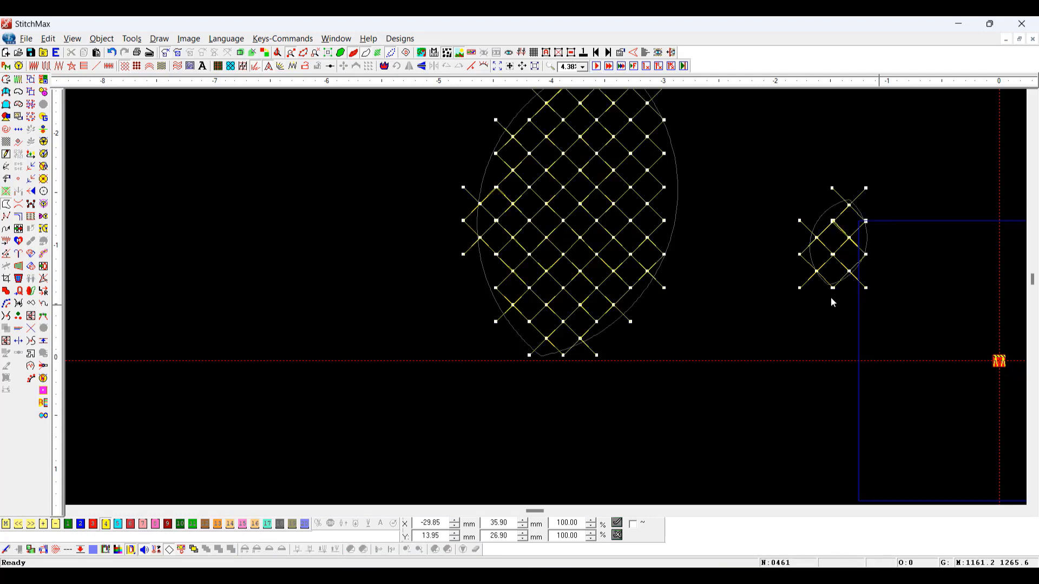
scroll(692, 366, "down", 2)
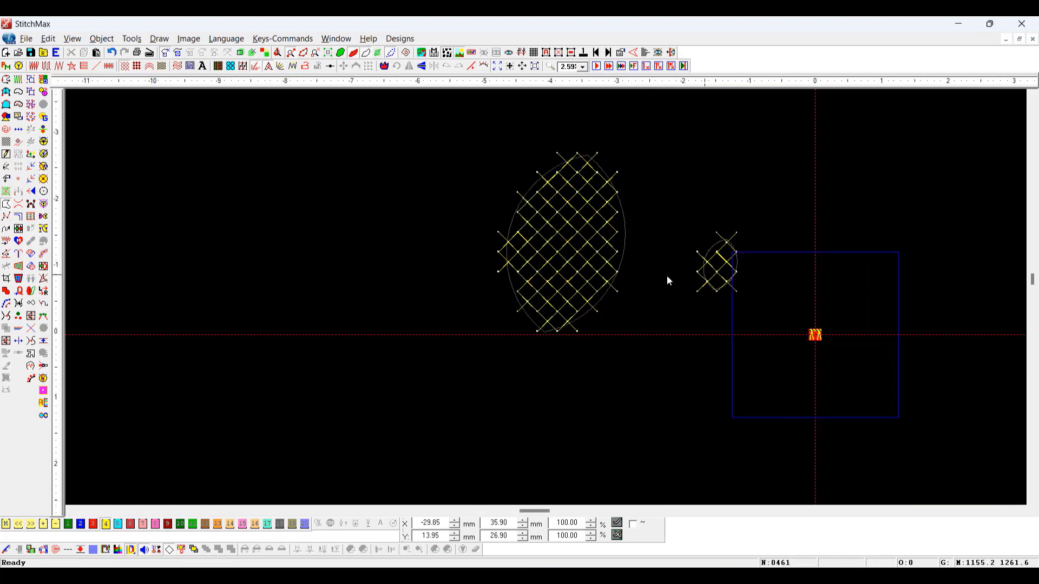
- Turn on Fit To Grid in the large leaf's cross stitch parameters
left_click(607, 271)
scroll(607, 271, "up", 2)
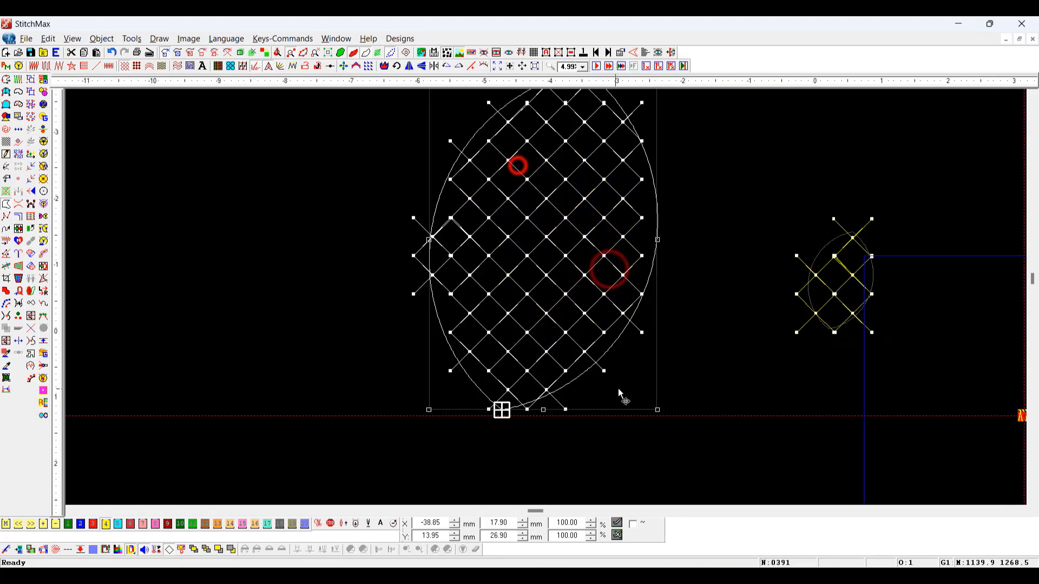
left_click(749, 455)
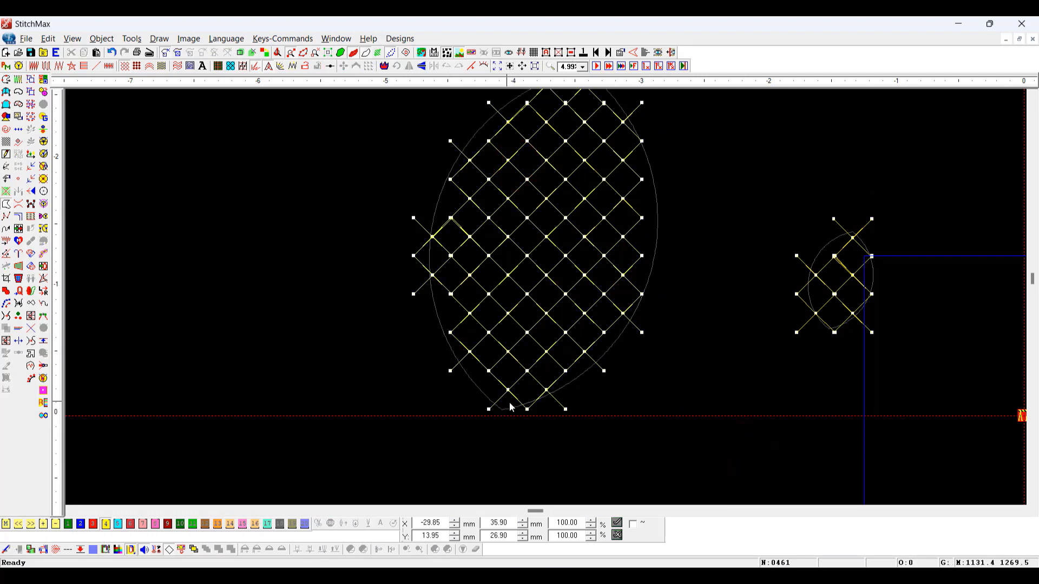
left_click(610, 341)
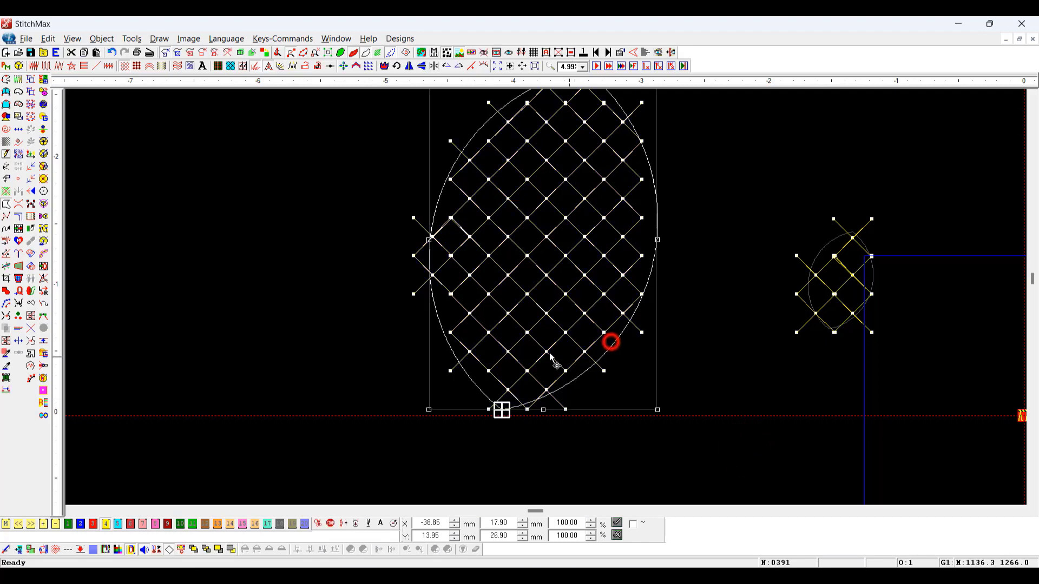
key("Return")
key("Return")
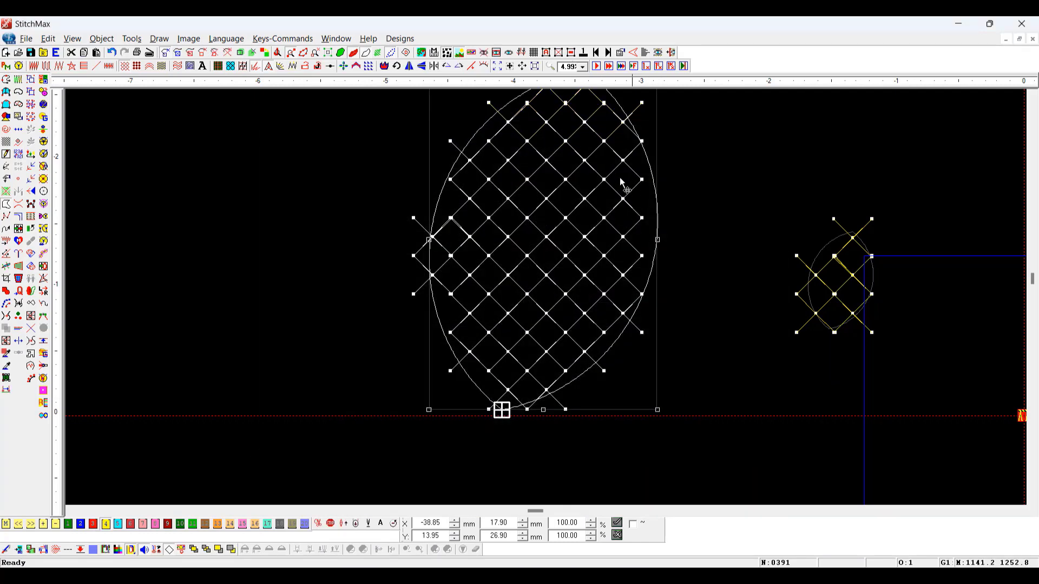
double_click(608, 321)
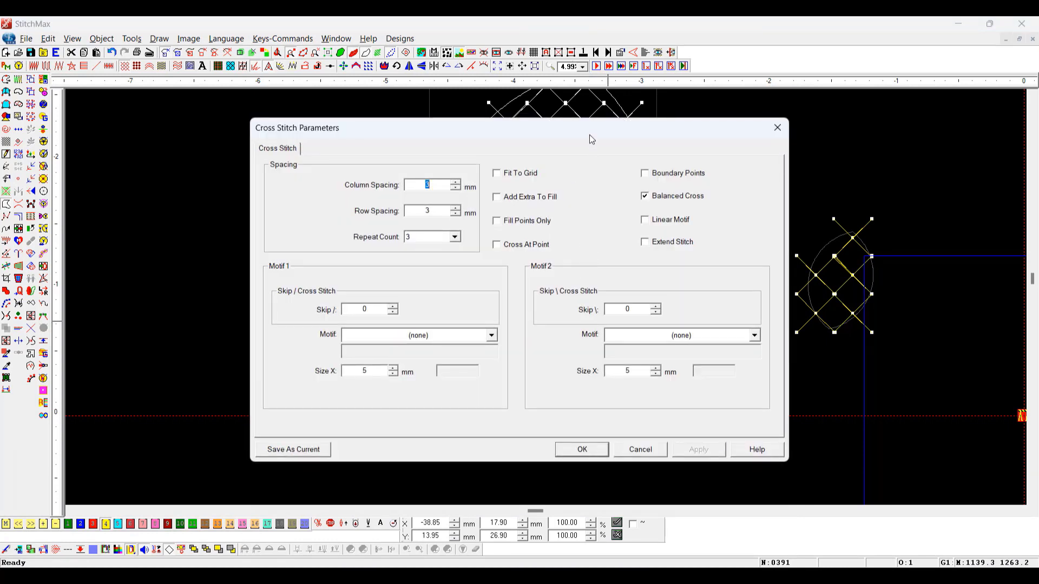
left_click_drag(589, 135, 400, 83)
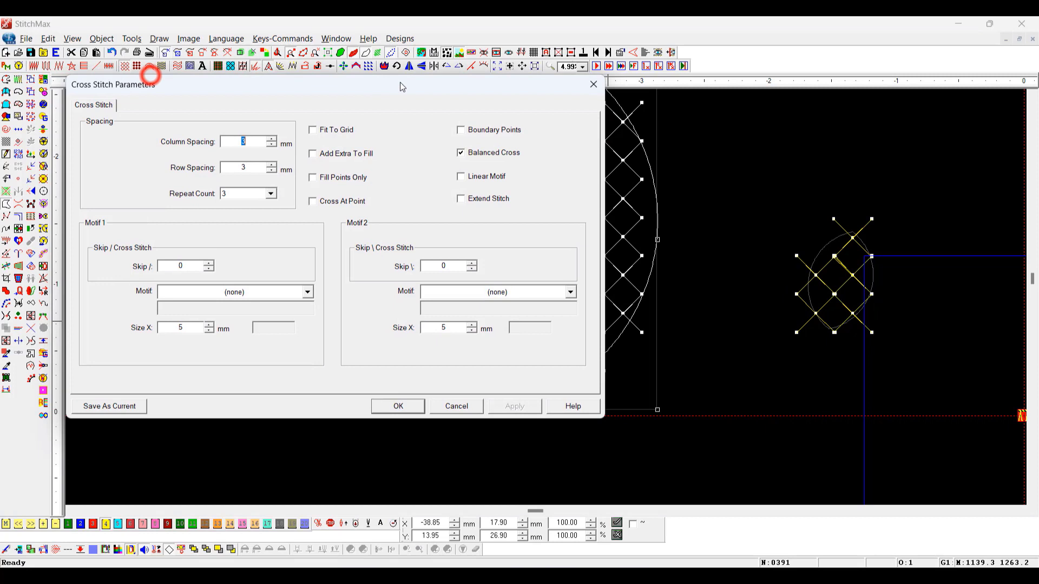
left_click(331, 132)
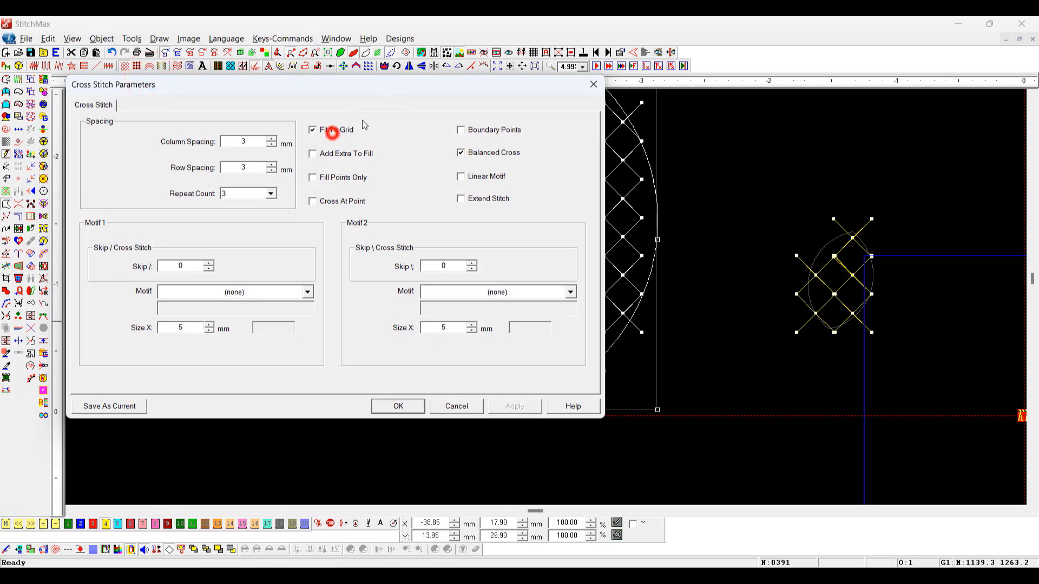
left_click_drag(440, 86, 320, 80)
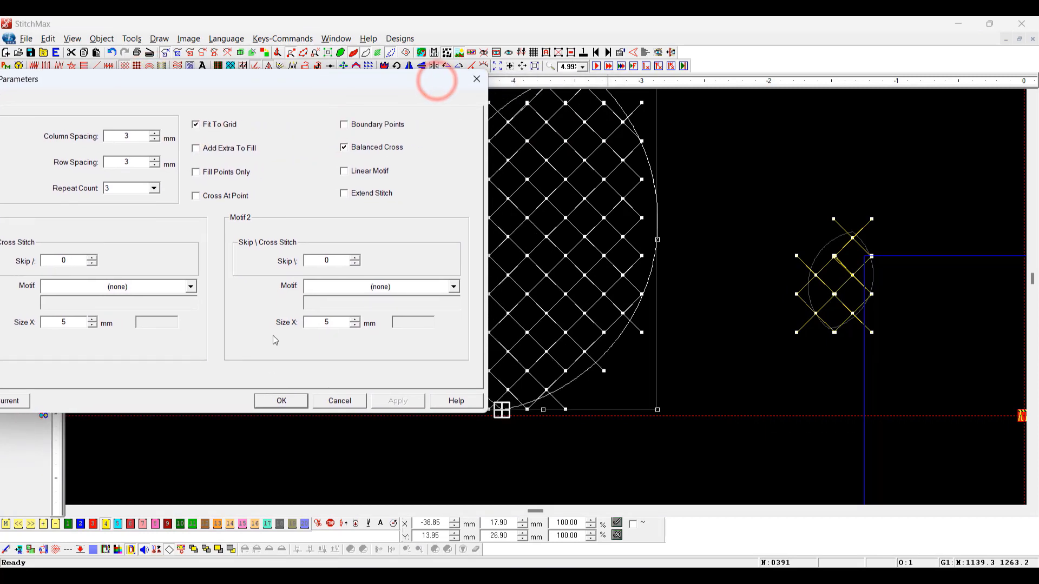
left_click(288, 400)
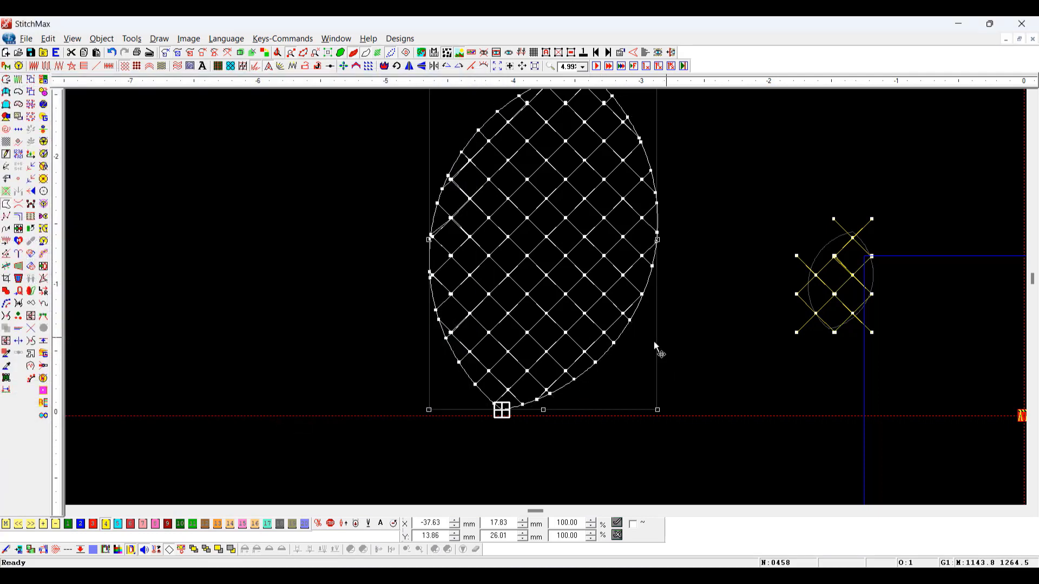
- Undo and redo the large leaf's Fit To Grid change to compare the stitches along its edge
key("ctrl+z")
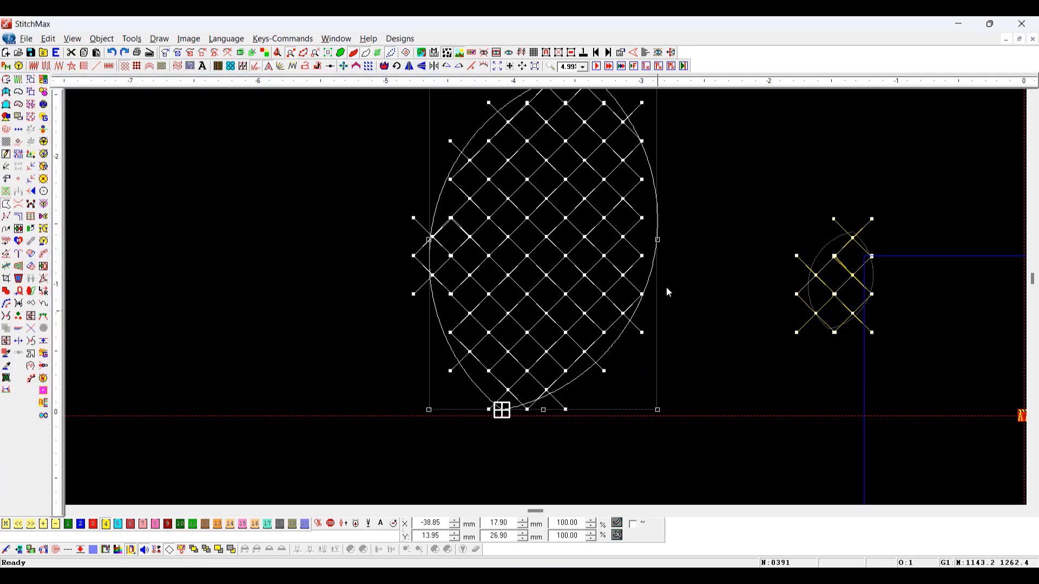
scroll(628, 211, "up", 3)
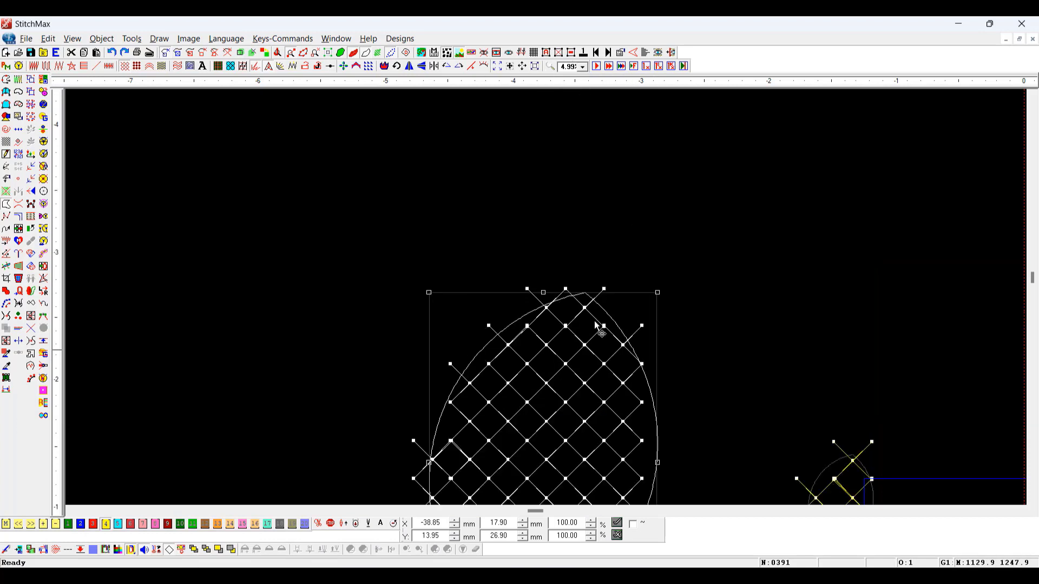
scroll(757, 349, "down", 3)
key("ctrl+y")
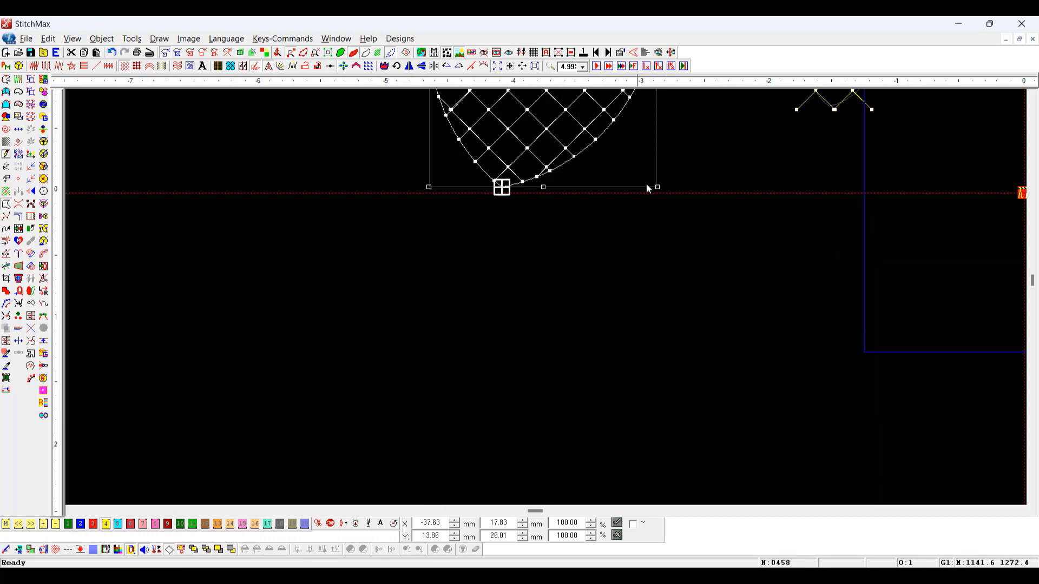
scroll(605, 184, "up", 3)
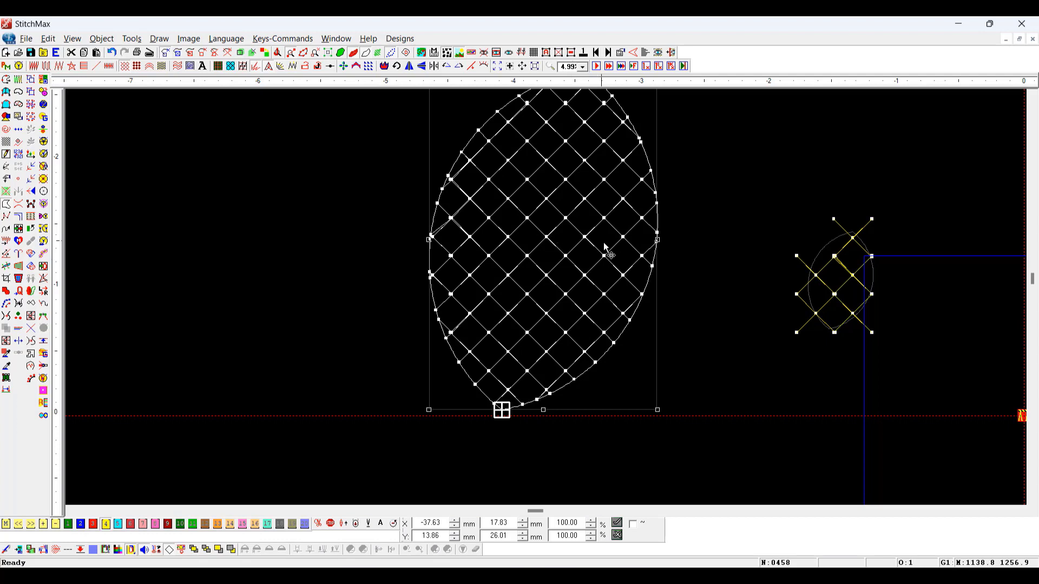
- Turn on Boundary Points in the large leaf's cross stitch parameters
double_click(598, 220)
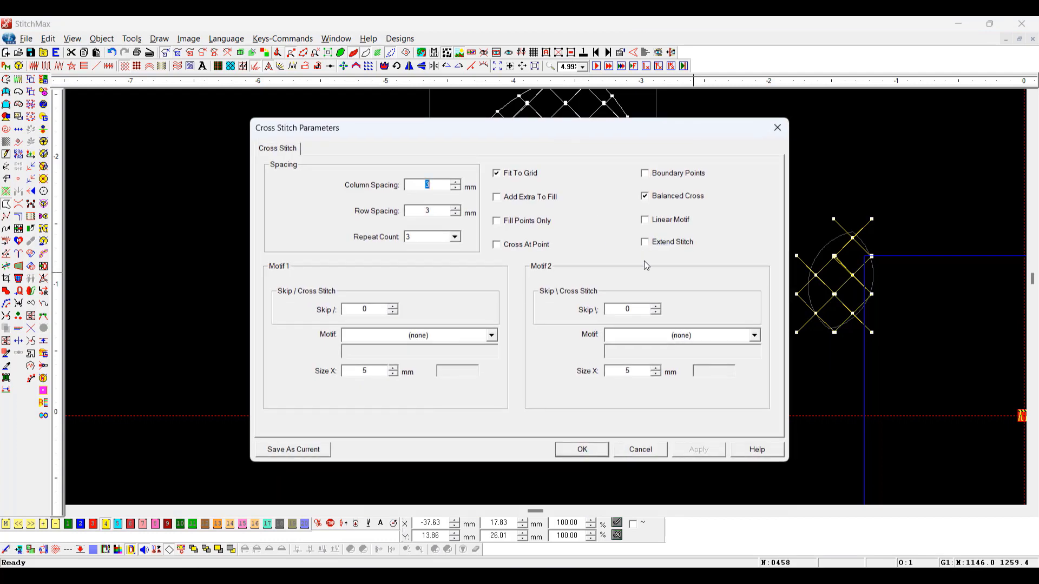
left_click(661, 172)
left_click(582, 450)
left_click_drag(494, 154, 628, 410)
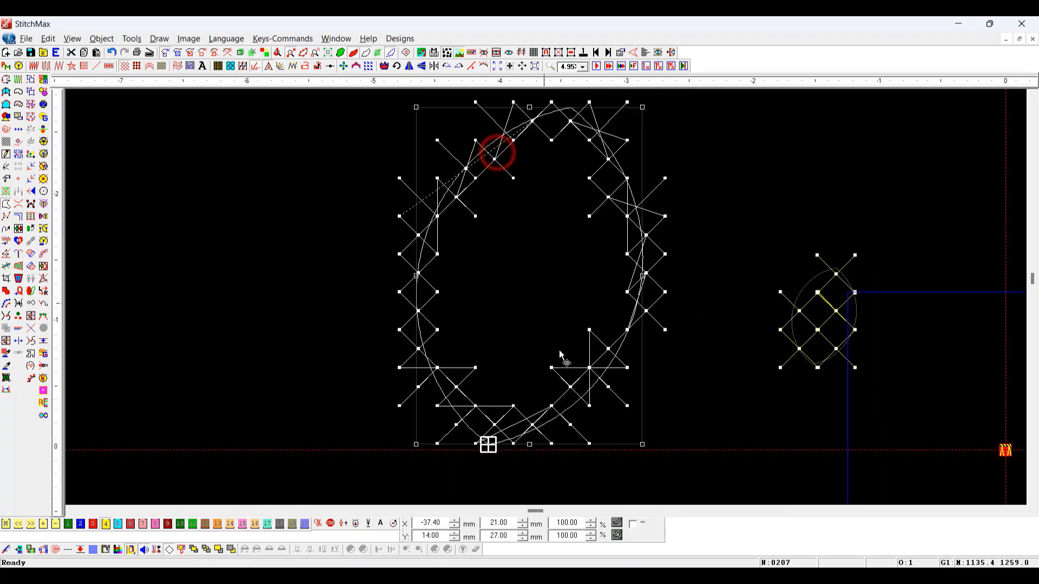
- Turn off Fit To Grid for the large leaf and examine its boundary crosses as rendered stitches
double_click(595, 296)
left_click(510, 174)
key("Return")
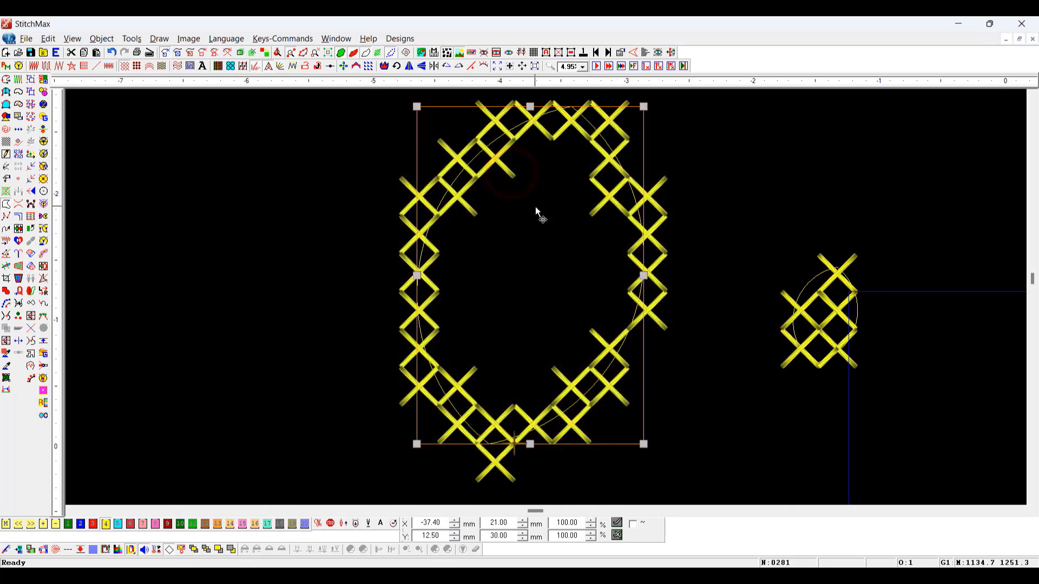
left_click(735, 141)
left_click_drag(730, 193, 397, 461)
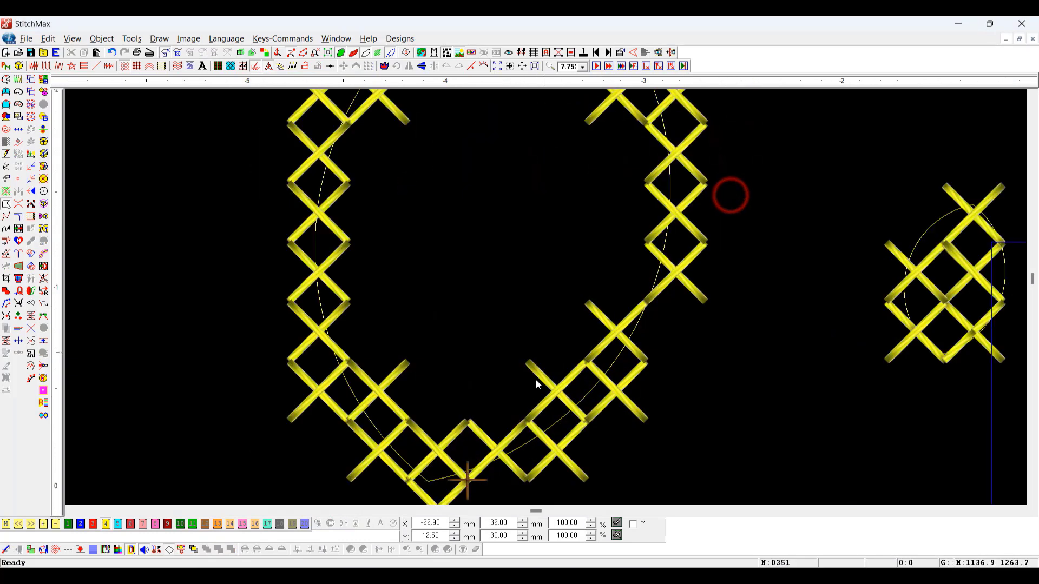
scroll(627, 205, "up", 5)
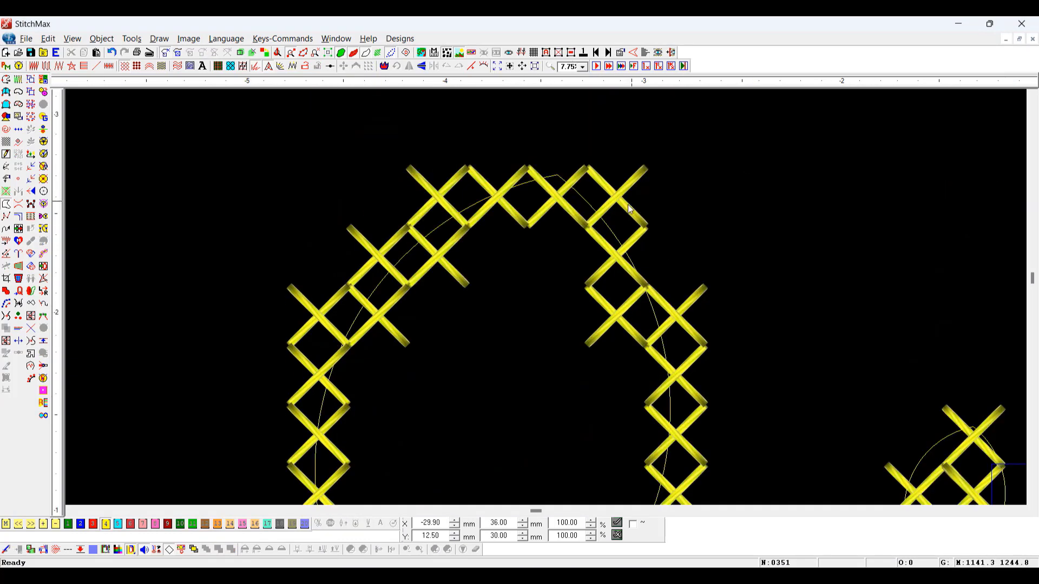
scroll(579, 232, "down", 1)
scroll(572, 293, "down", 3)
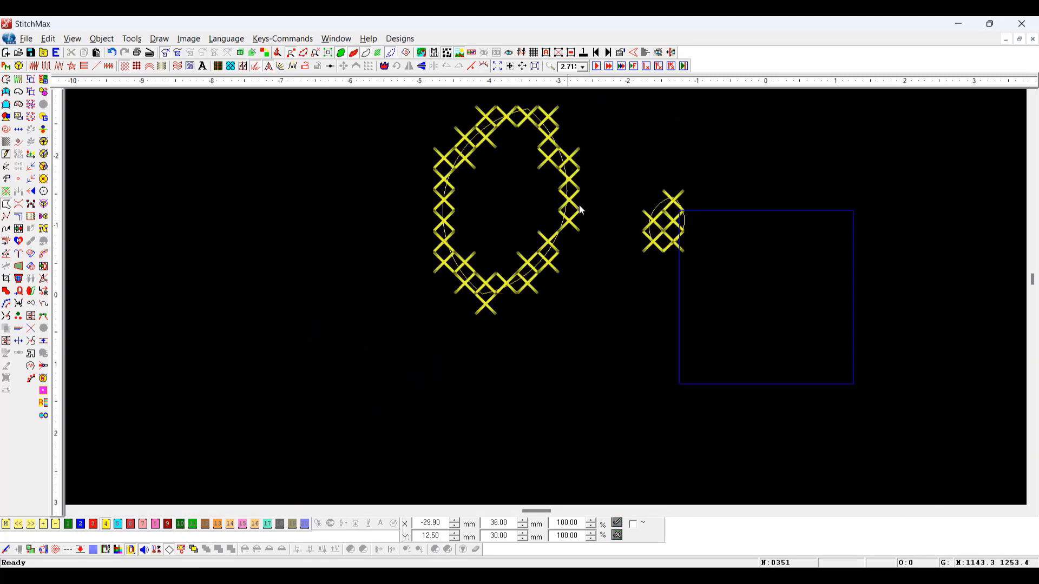
left_click(526, 287)
double_click(495, 284)
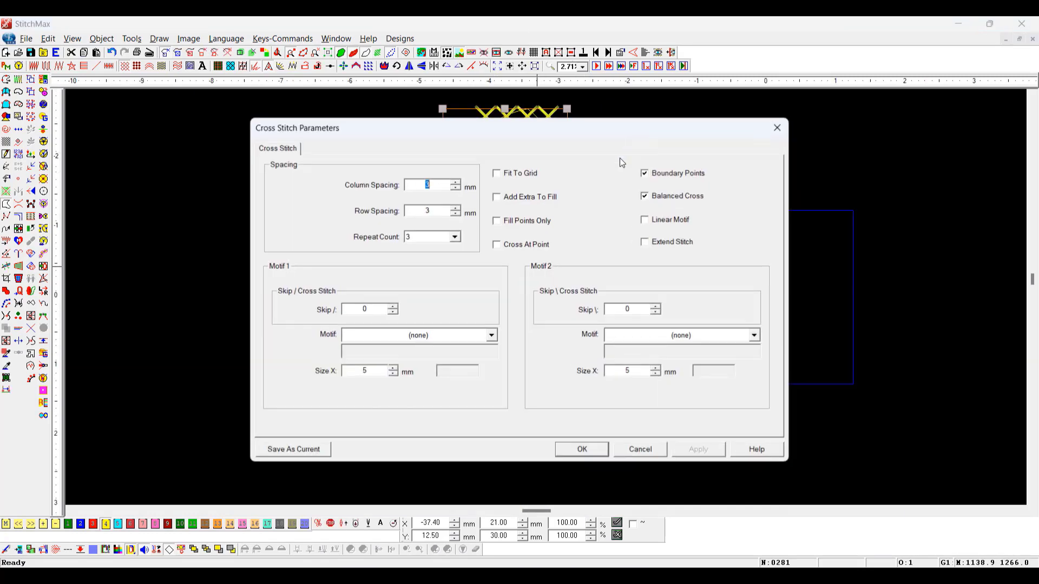
left_click(681, 174)
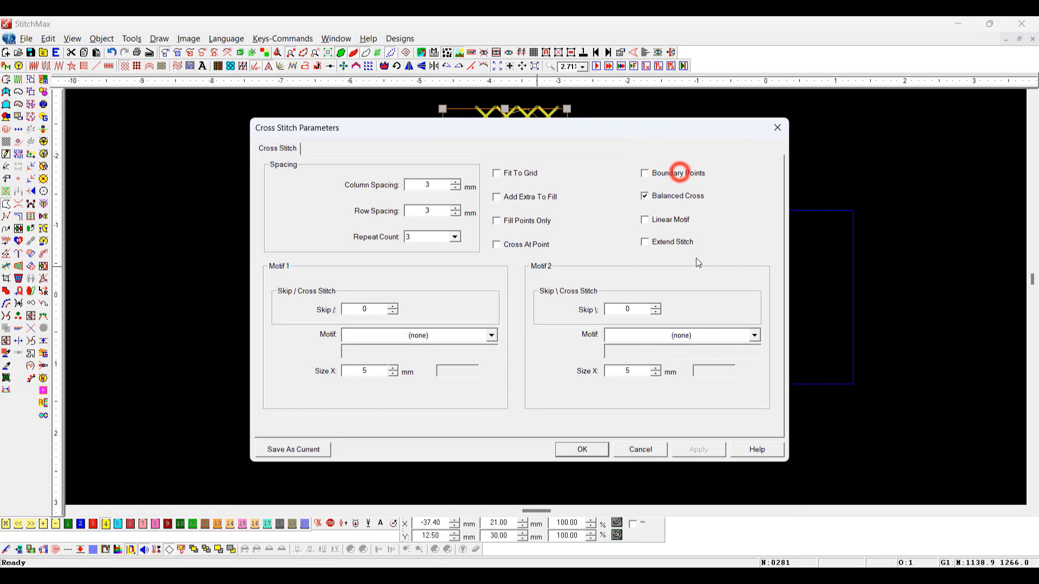
left_click(674, 222)
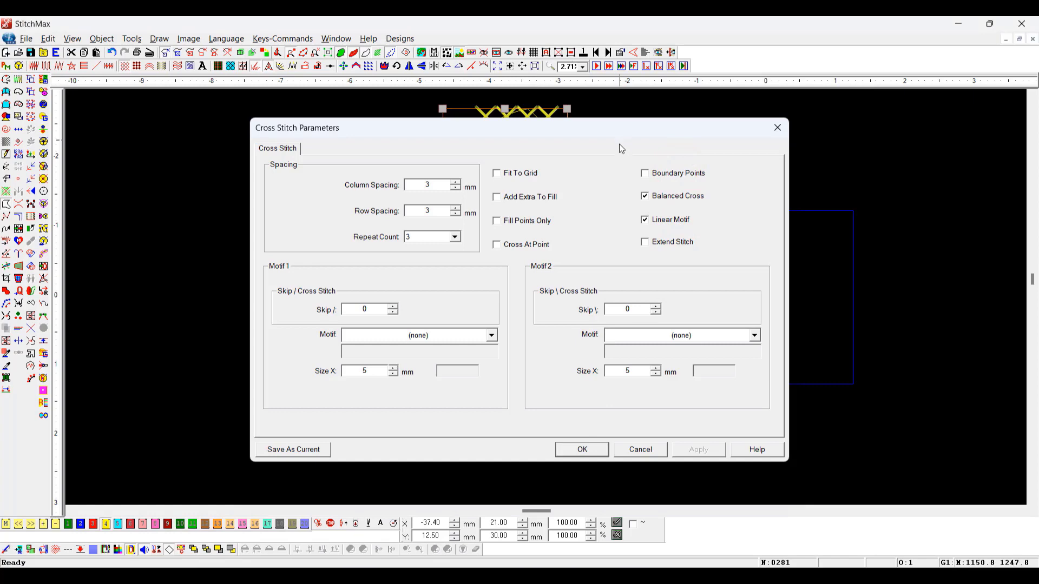
key("Escape")
- Turn off Boundary Points in the large leaf's cross stitch parameters
key("z")
left_click_drag(612, 181, 386, 346)
key("alt+Return")
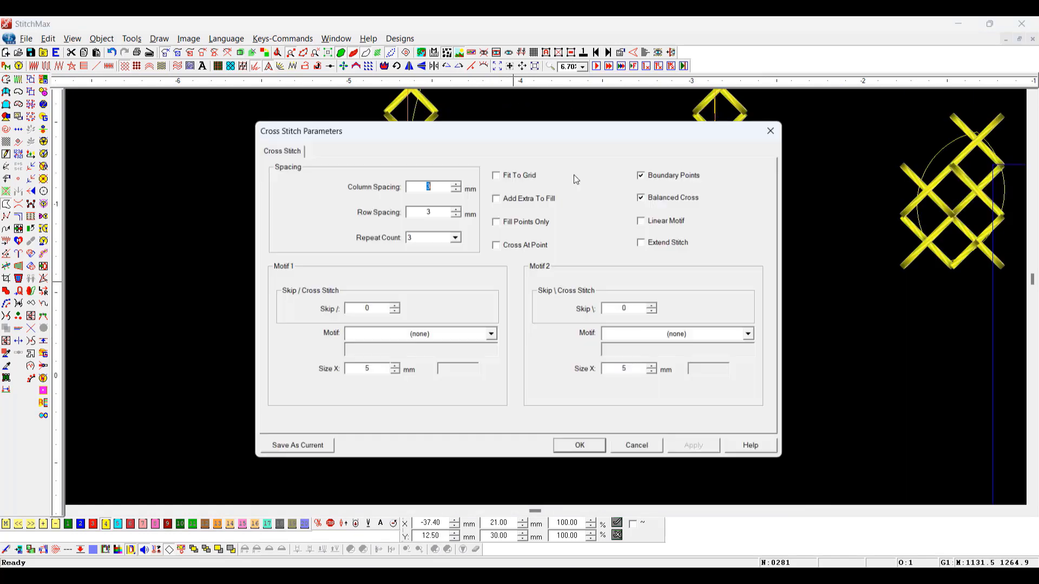
left_click(649, 174)
key("Return")
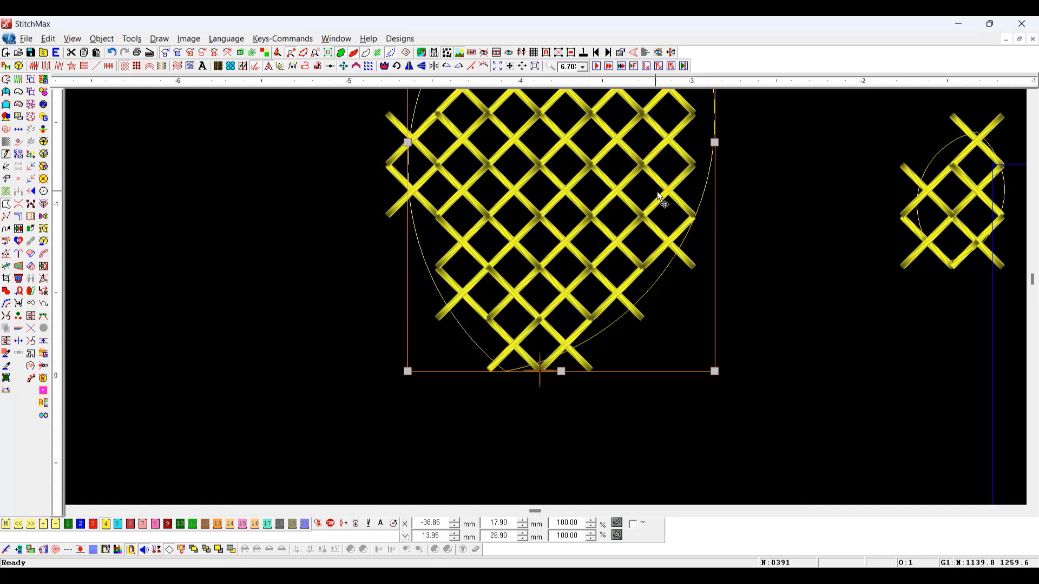
- Show the stitches as lines and recolor the large leaf with blue color 2, on a black background
key("t")
key("z")
left_click_drag(771, 140, 476, 345)
left_click(780, 298)
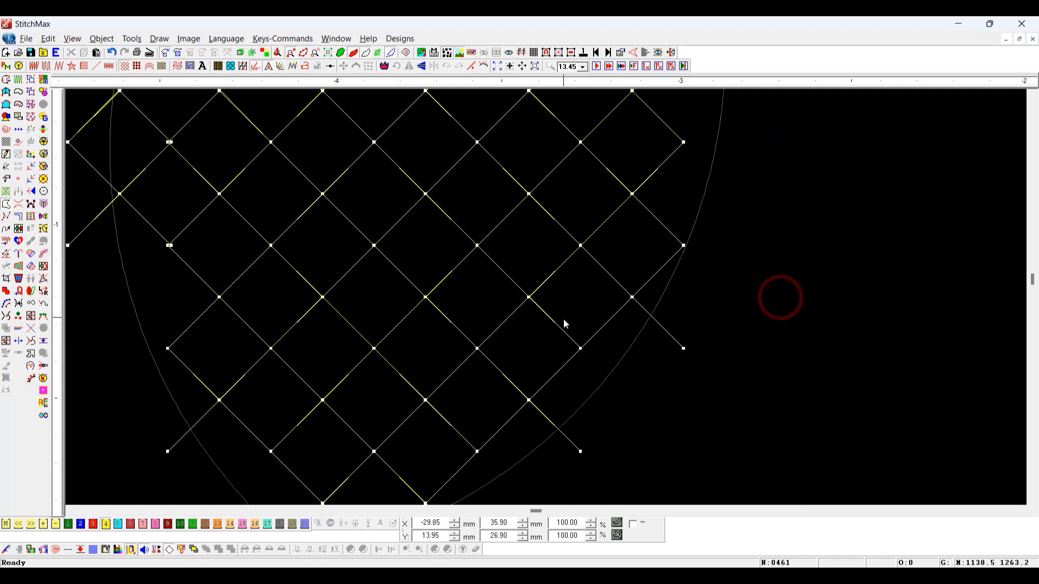
left_click(623, 257)
left_click(81, 524)
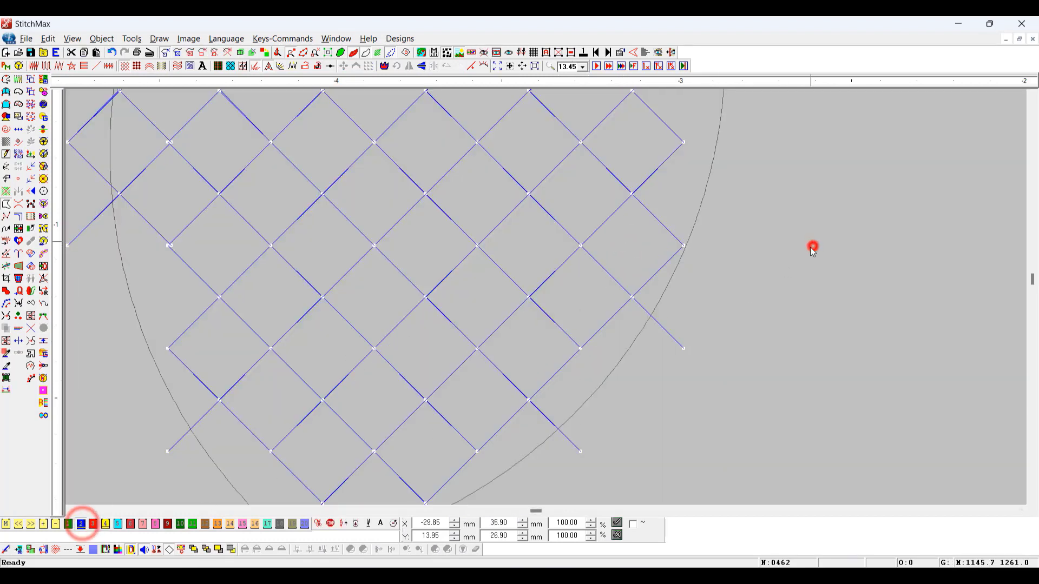
left_click(813, 248)
left_click(654, 206)
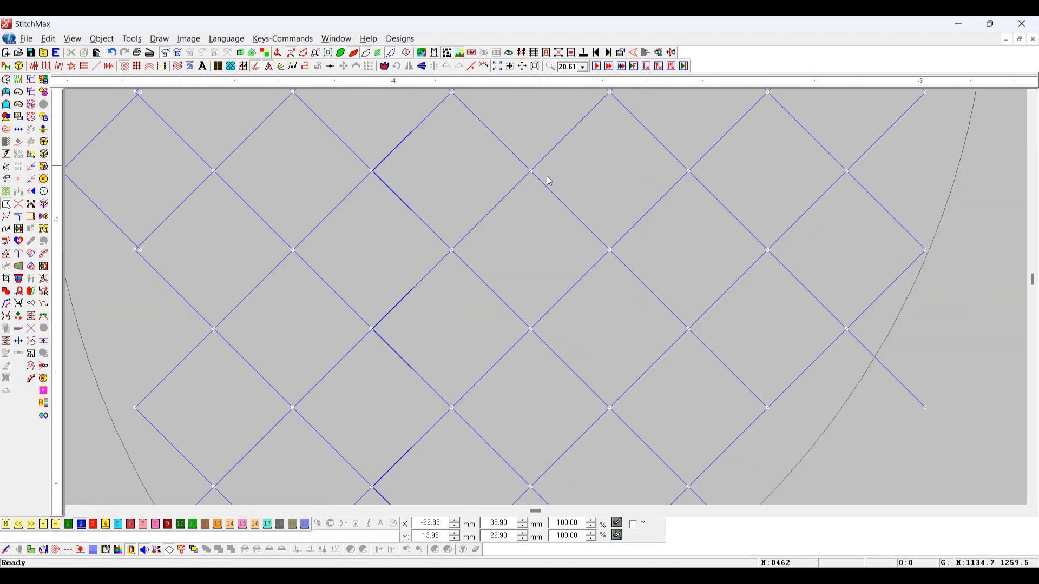
key("b")
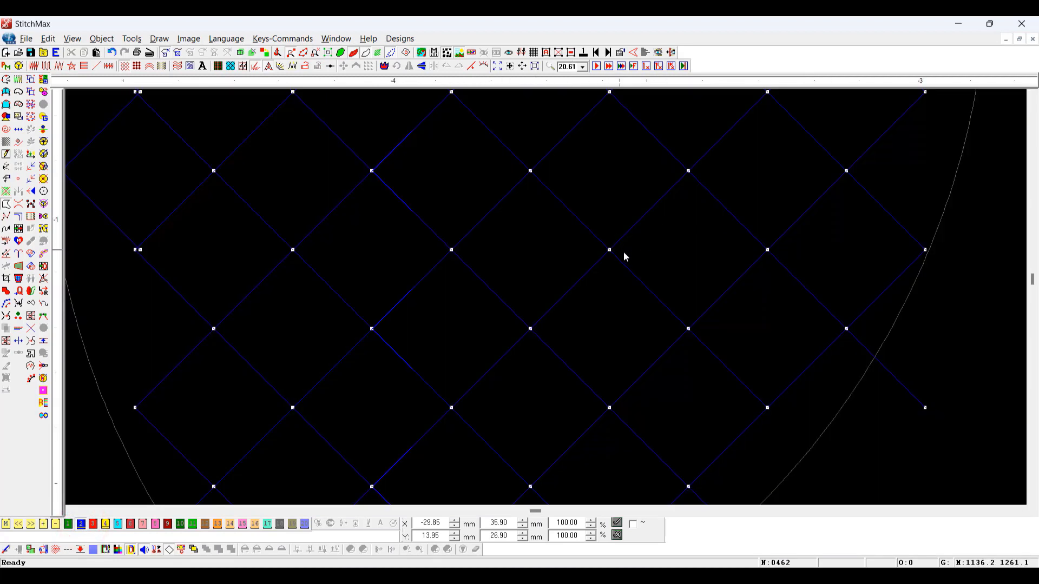
- Turn on Linear Motif for the large leaf and view the fill as rendered stitches
double_click(707, 313)
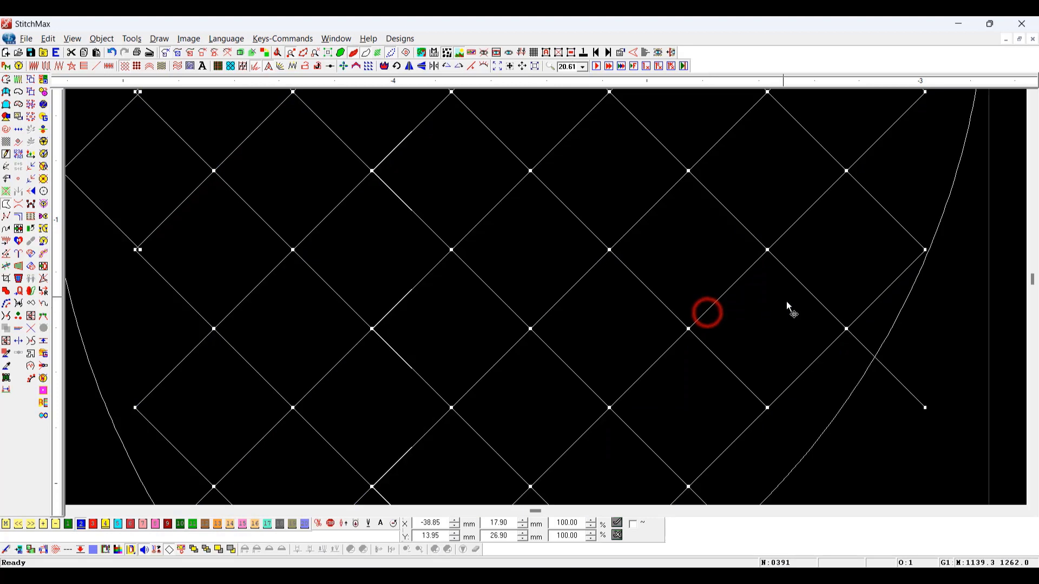
left_click(687, 224)
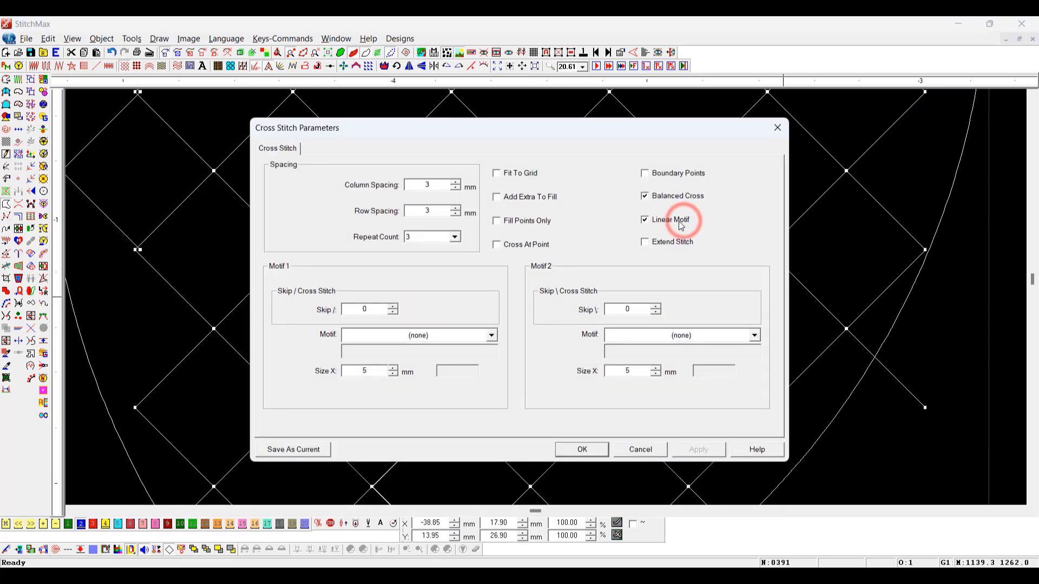
left_click(579, 449)
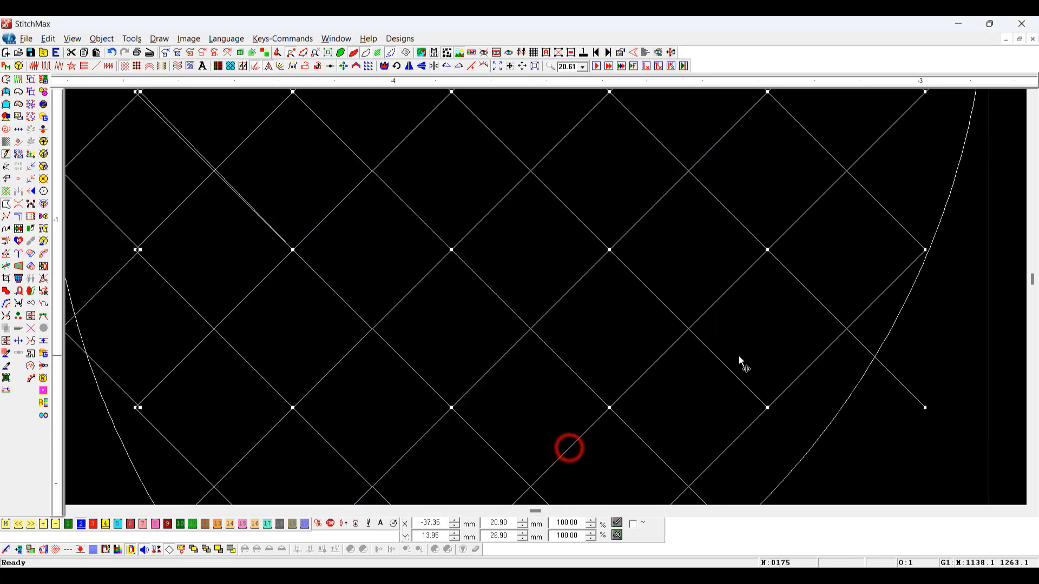
scroll(779, 291, "down", 3)
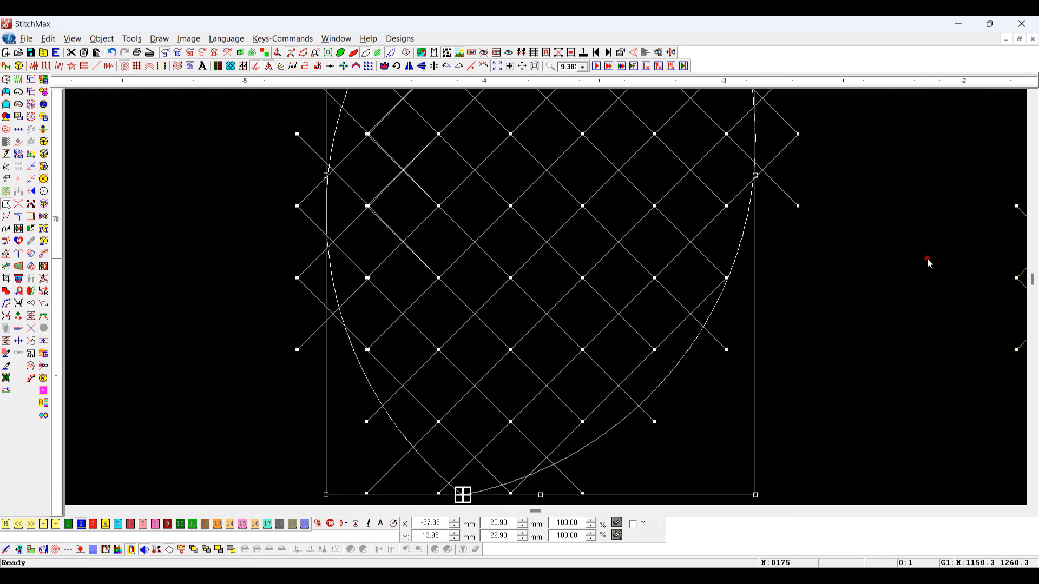
left_click(927, 259)
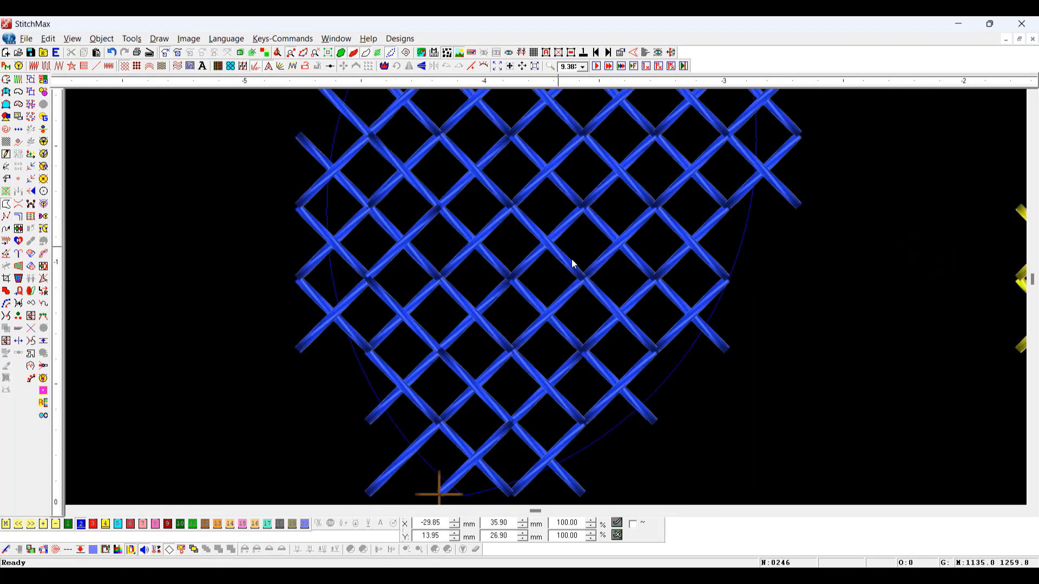
- Show the stitches as lines and turn off Linear Motif in the large leaf's cross stitch parameters
left_click(583, 277)
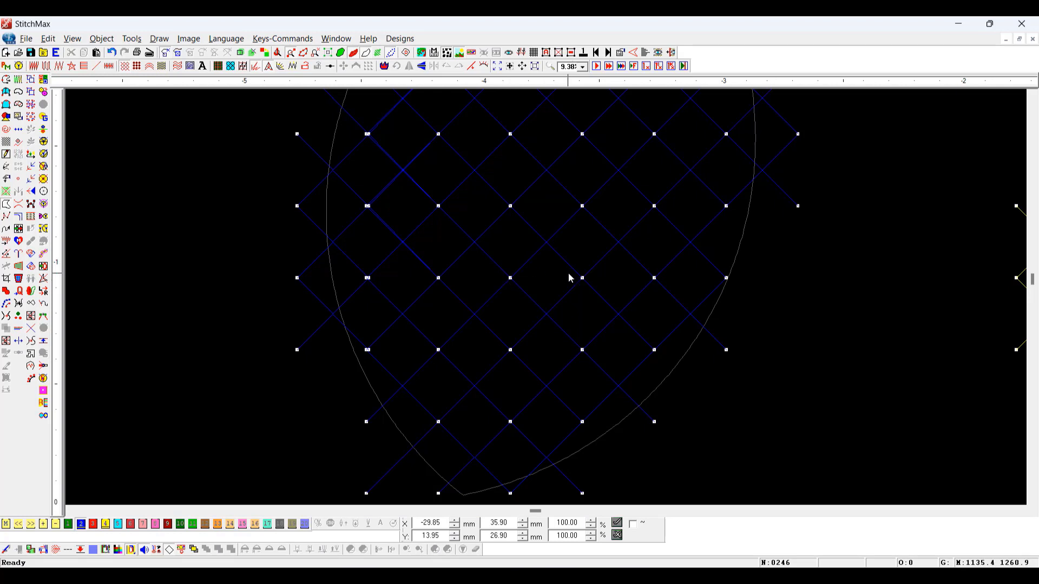
double_click(596, 264)
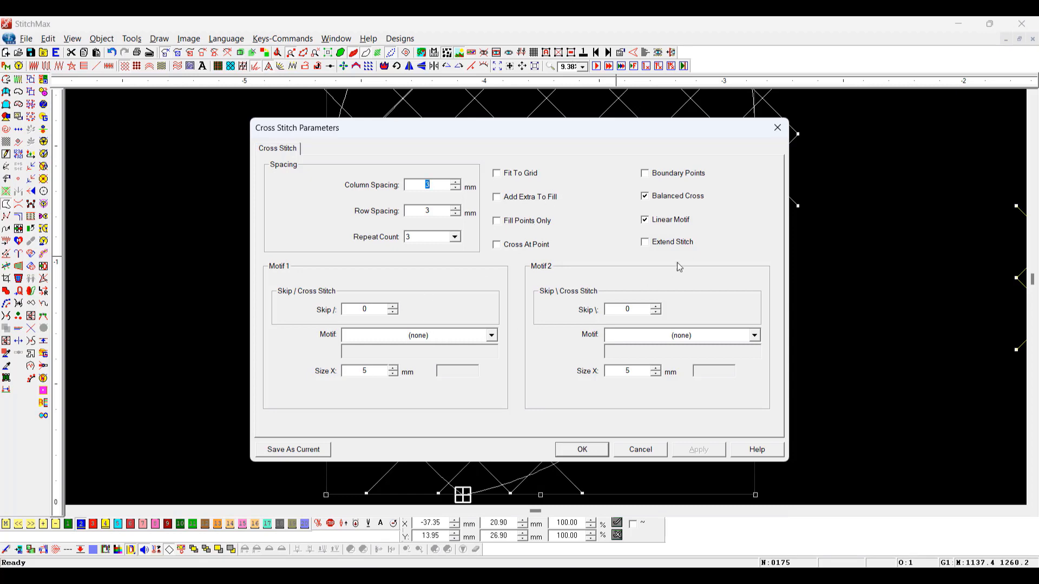
key("Return")
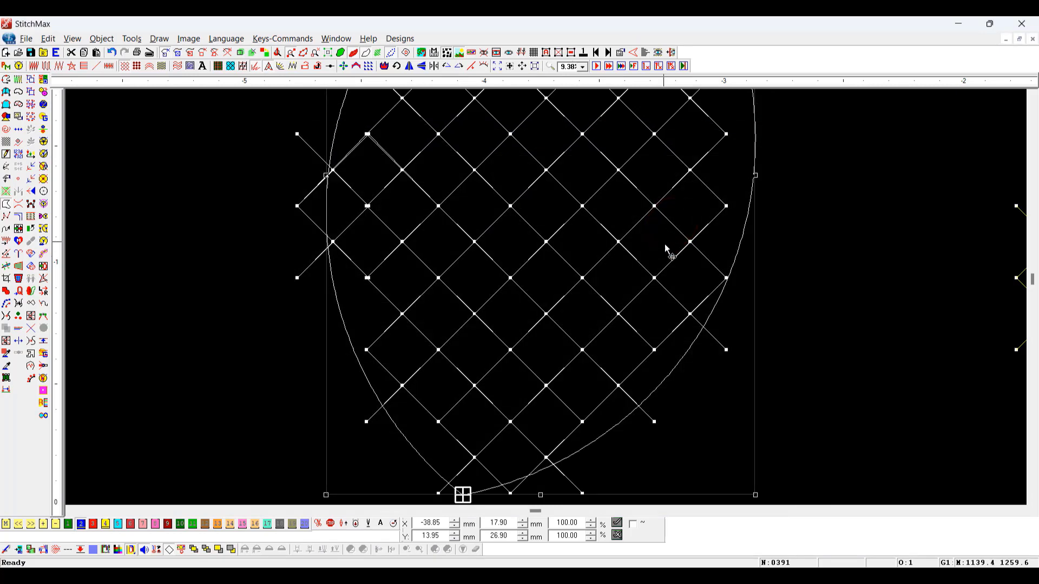
- Set Motif 1 of the large leaf's cross stitch fill to Back Stitch
double_click(504, 274)
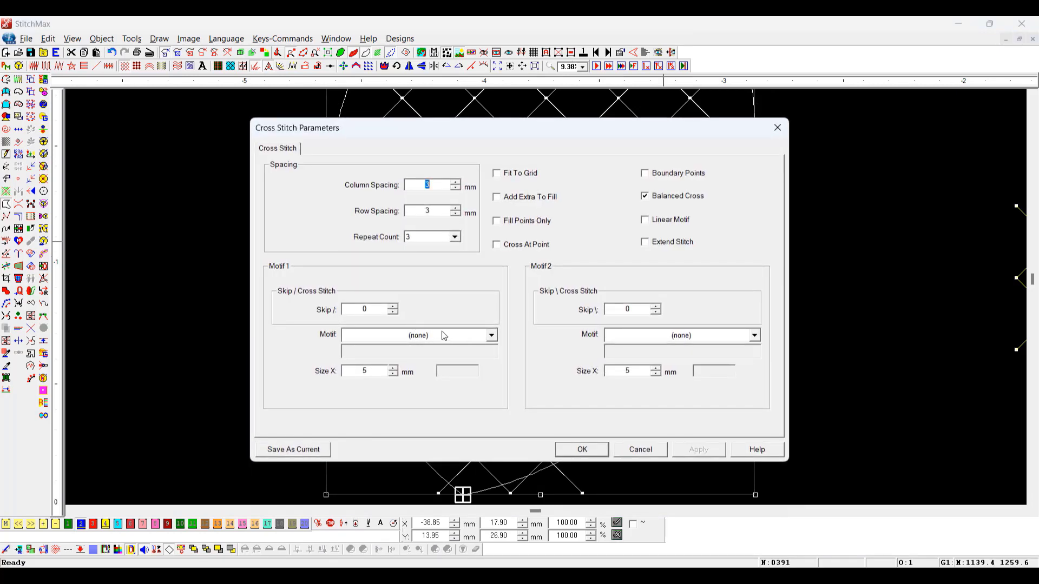
left_click(443, 339)
left_click(443, 339)
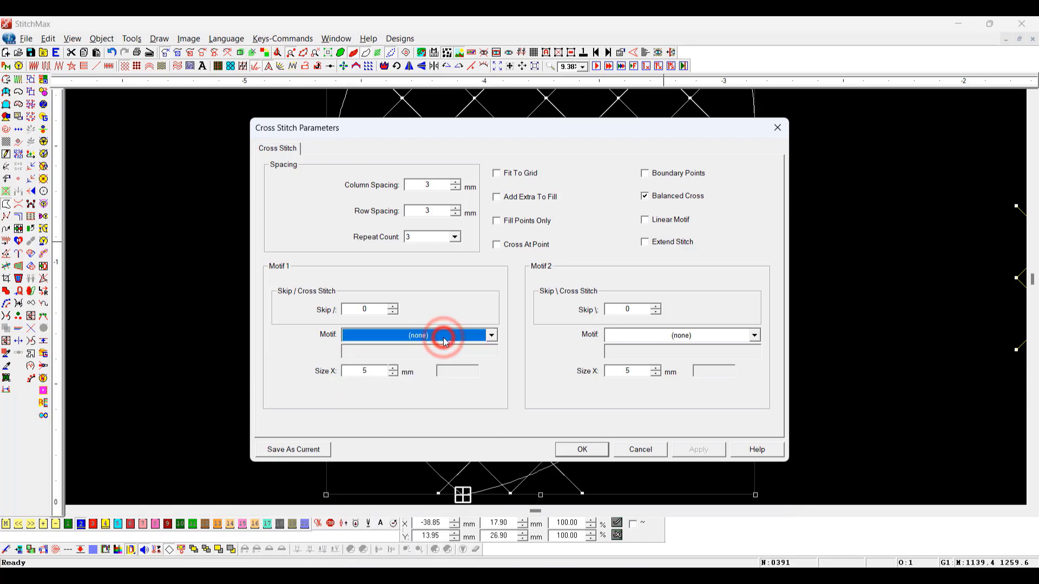
scroll(445, 340, "down", 2)
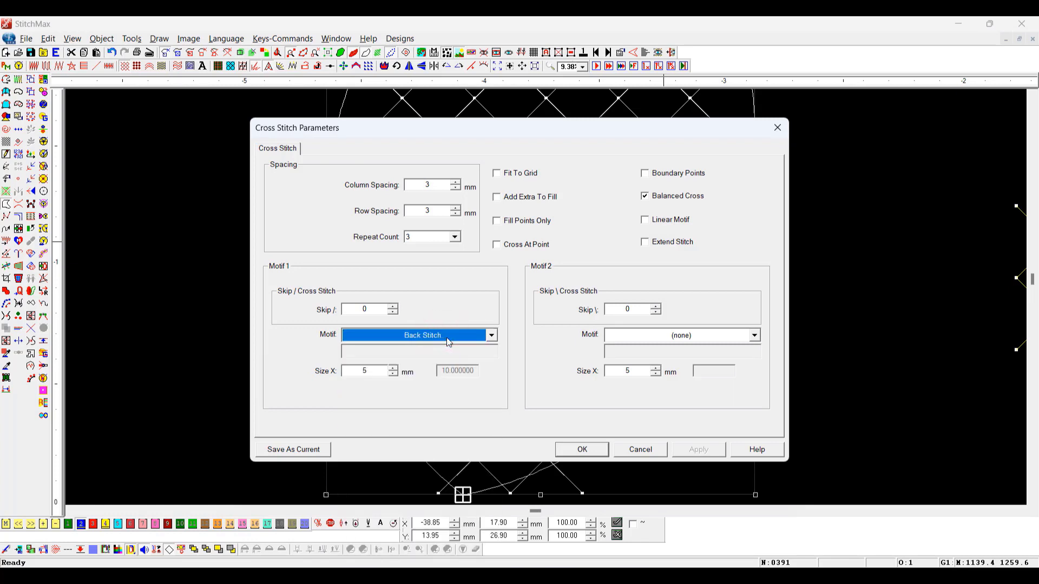
left_click(594, 453)
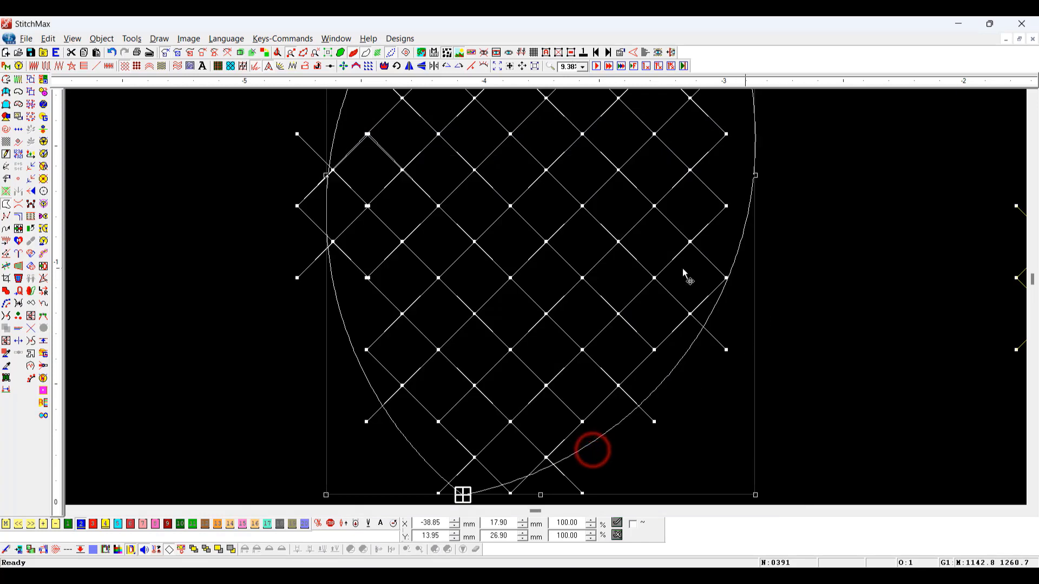
- Turn on Linear Motif for the large leaf and view its Back Stitch fill as rendered stitches
double_click(655, 280)
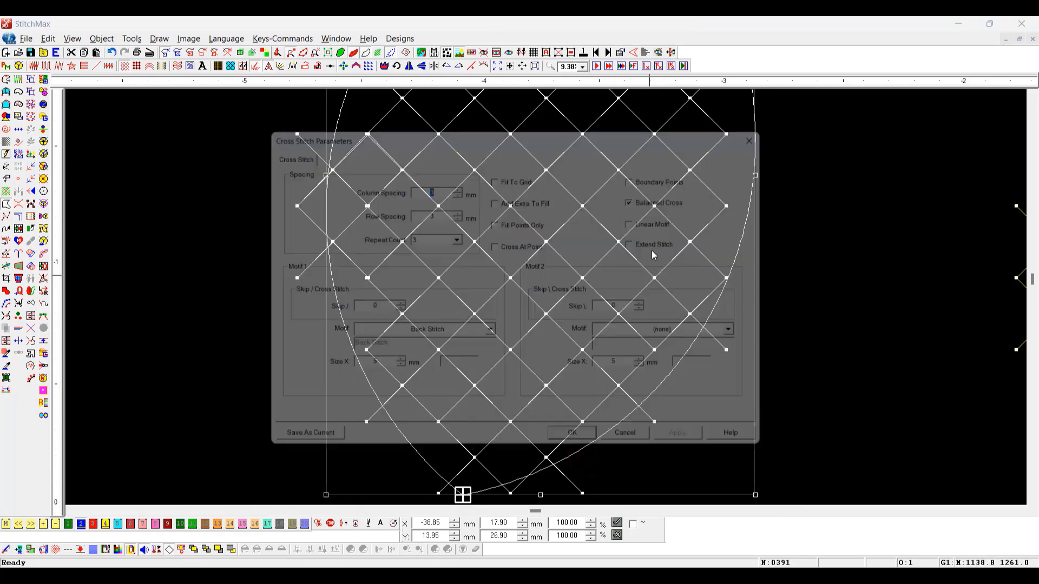
left_click(683, 221)
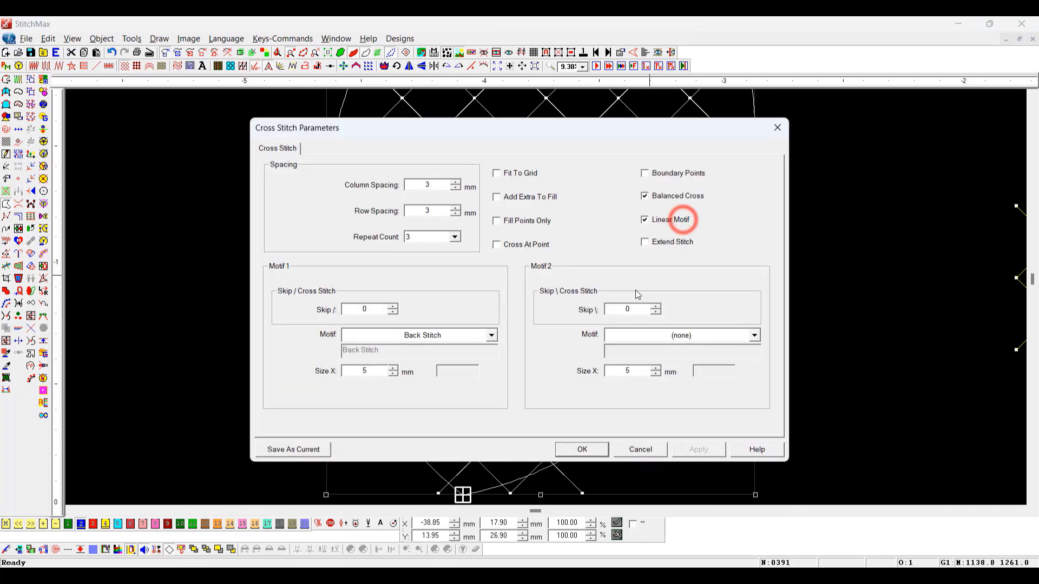
left_click(588, 451)
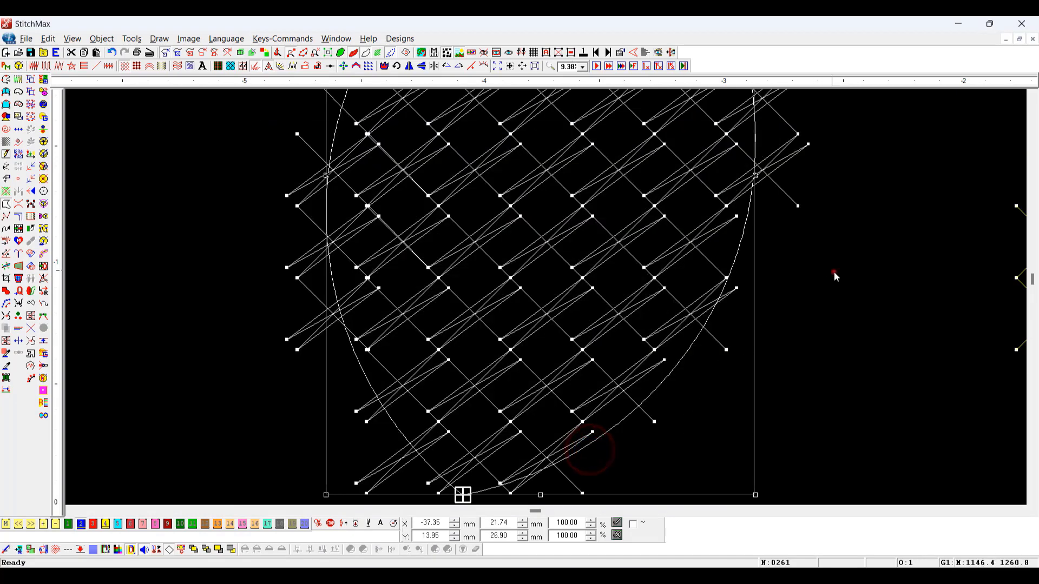
left_click(833, 271)
- Set Motif 2 of the large leaf's cross stitch fill to Back Stitch and view the whole leaf
double_click(539, 304)
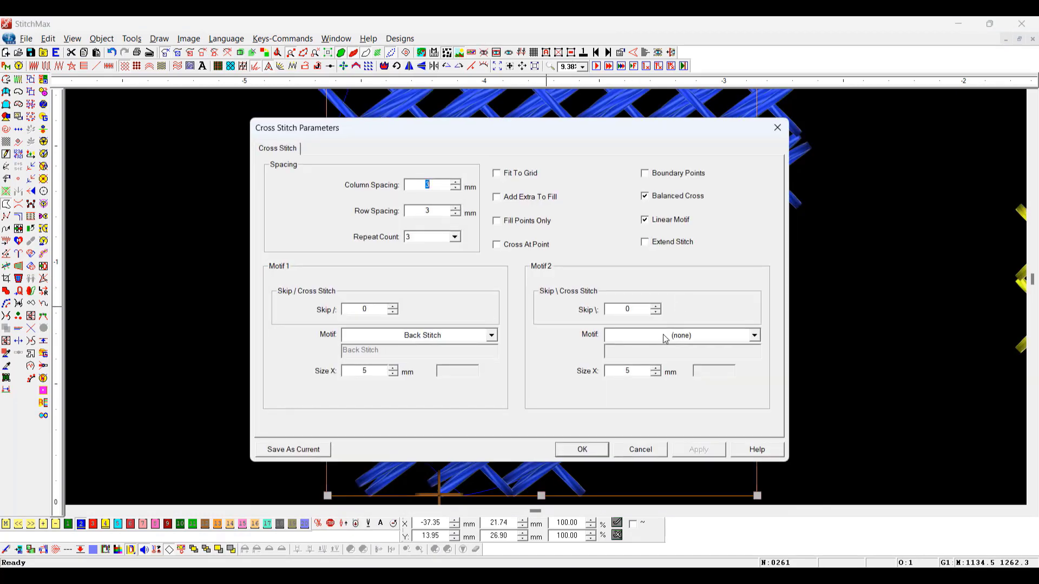
left_click(665, 335)
scroll(668, 336, "down", 5)
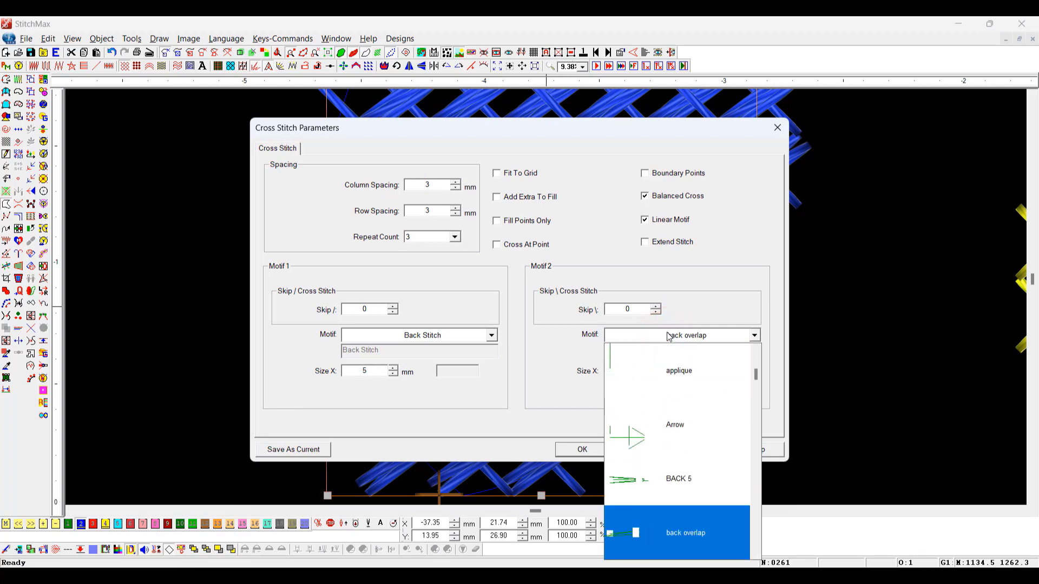
scroll(669, 336, "down", 1)
left_click(667, 332)
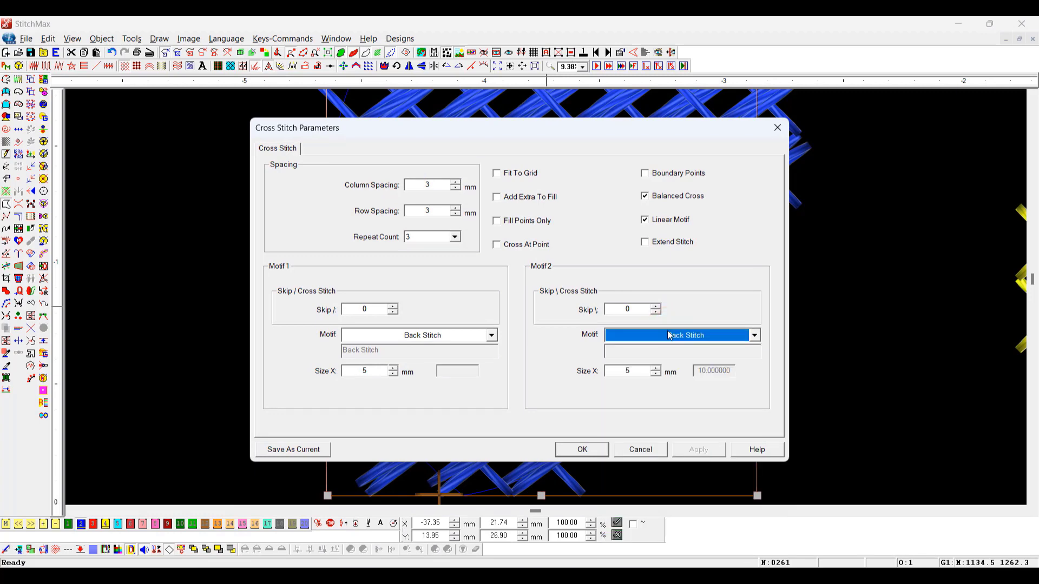
key("Return")
left_click(821, 369)
scroll(752, 342, "down", 4)
- Set the large leaf's column spacing and row spacing to 5 mm and examine the crosses up close
left_click(578, 268)
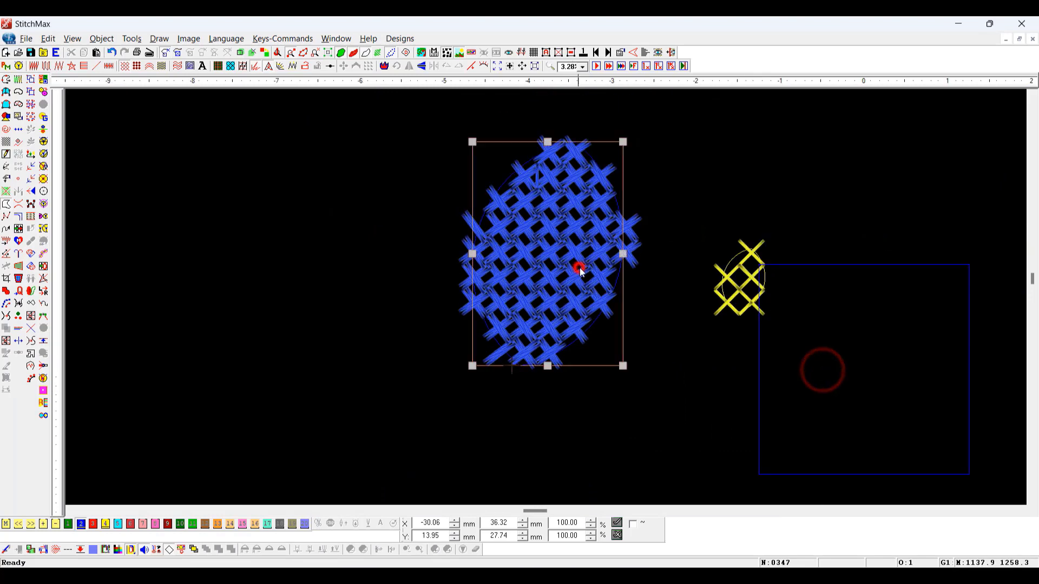
key("Return")
key("Tab")
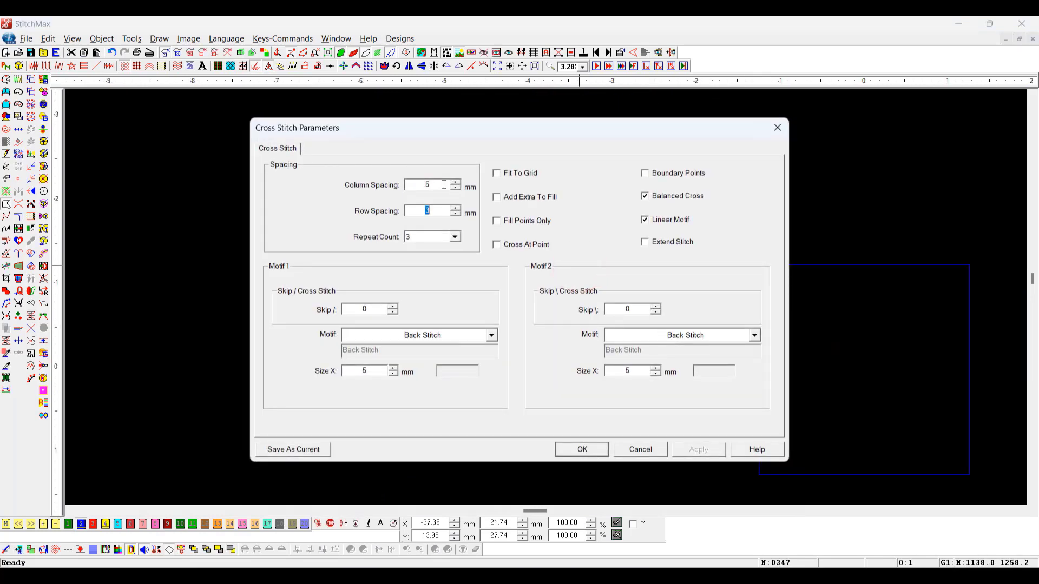
key("Return")
scroll(603, 280, "up", 4)
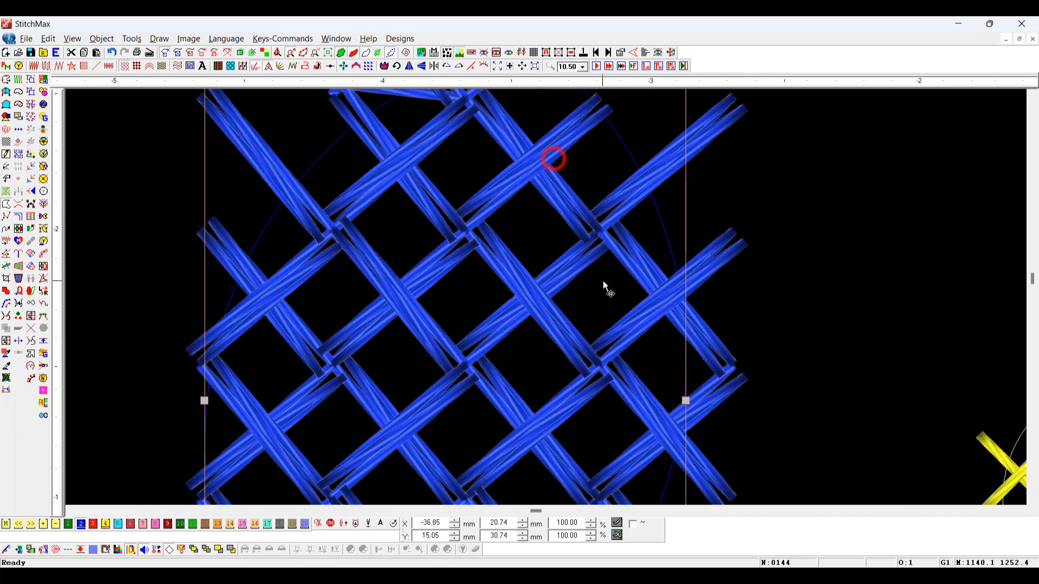
- Show the stitches as lines and open the large leaf's cross stitch parameters
key("Return")
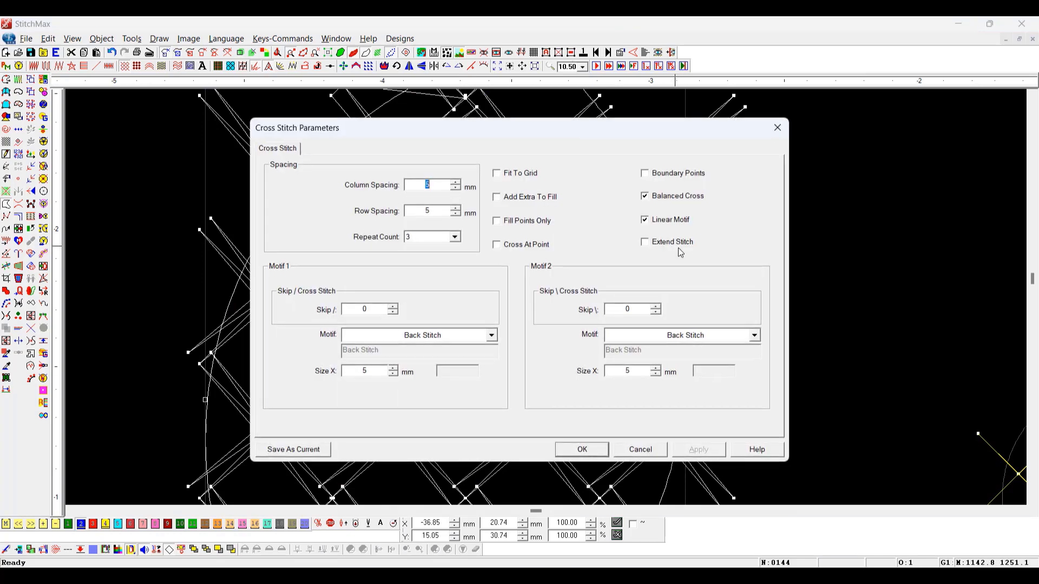